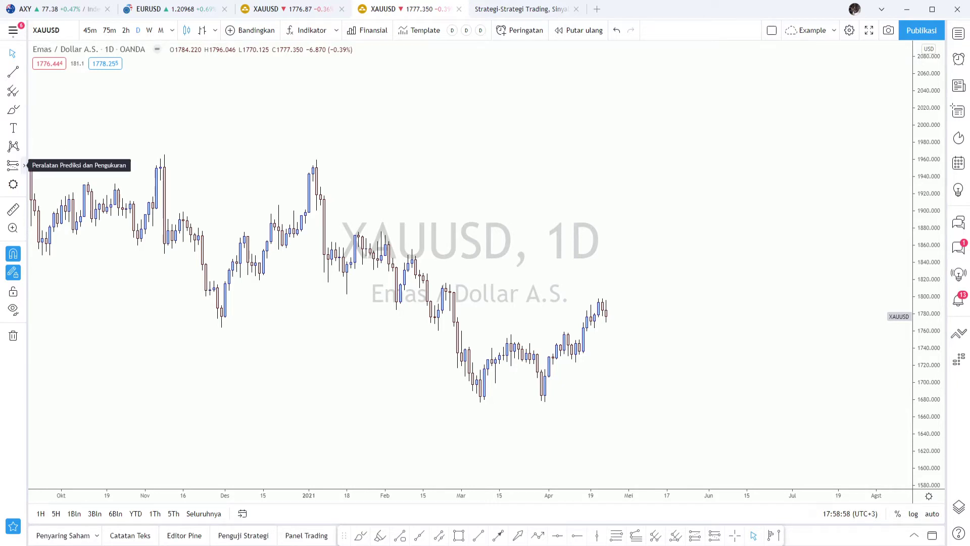
Step: Float the favourite drawing tools over the chart and return them to their original place
{"action": "left_click", "coordinate": [25, 167]}
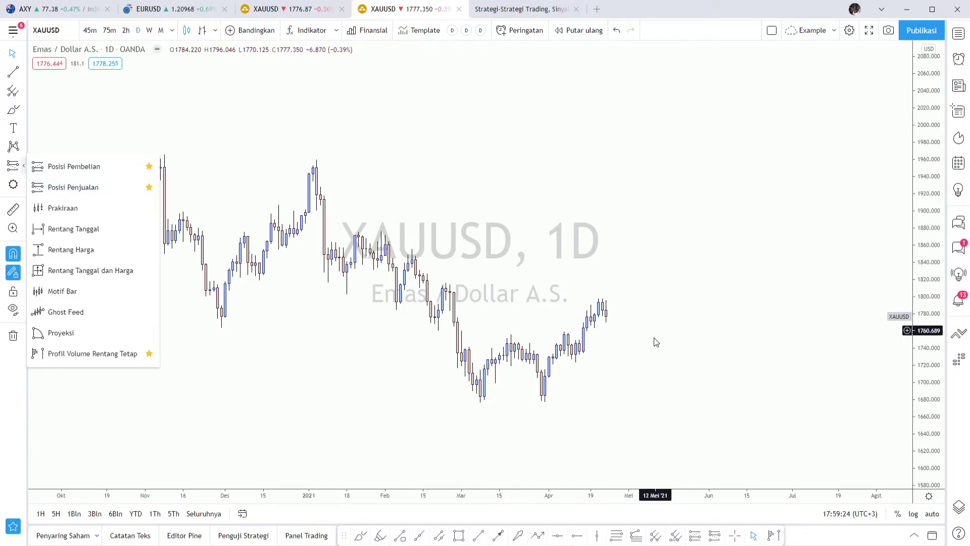
{"action": "mouse_move", "coordinate": [341, 535]}
{"action": "left_mouse_down"}
{"action": "mouse_move", "coordinate": [339, 444]}
{"action": "mouse_move", "coordinate": [294, 416]}
{"action": "mouse_move", "coordinate": [292, 429]}
{"action": "left_mouse_up"}
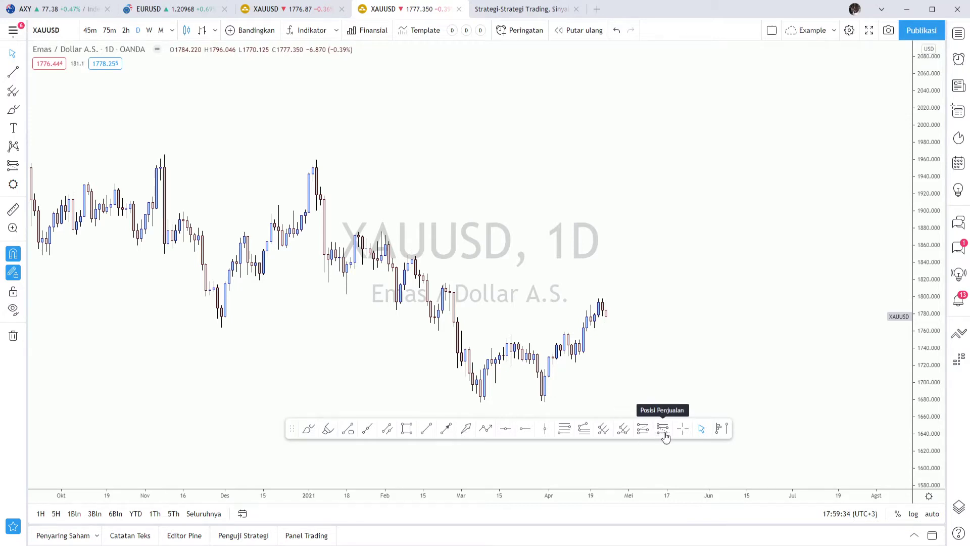
{"action": "mouse_move", "coordinate": [289, 423]}
{"action": "left_mouse_down"}
{"action": "mouse_move", "coordinate": [353, 477]}
{"action": "mouse_move", "coordinate": [341, 533]}
{"action": "left_mouse_up"}
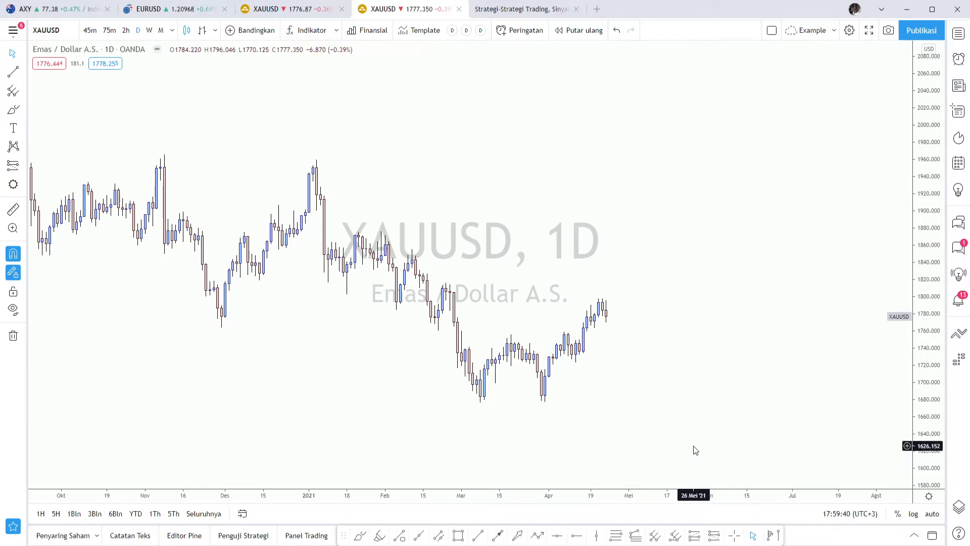
Step: Place a long position (Posisi Pembelian) on the XAUUSD daily chart at the 8 April 2021 candle, with entry at 1758.724
{"action": "left_click", "coordinate": [695, 538]}
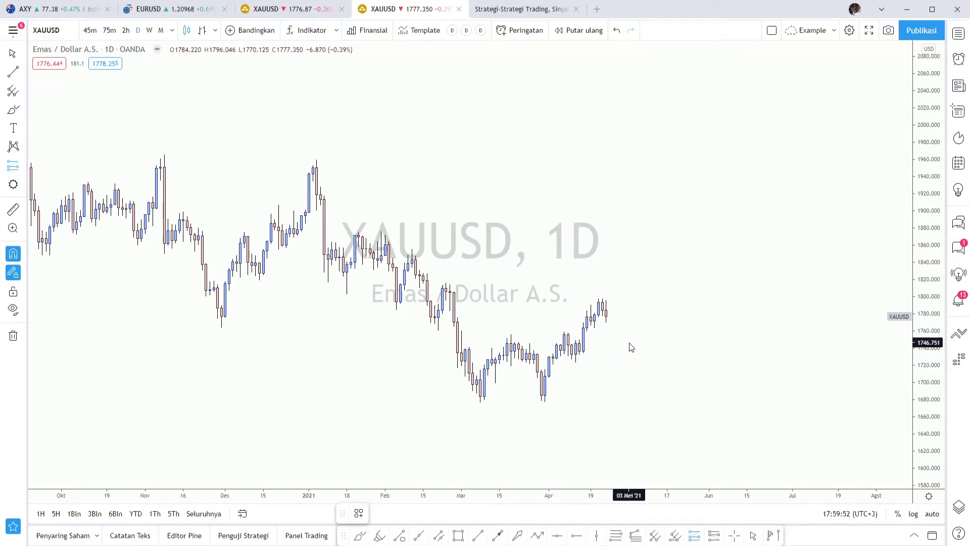
{"action": "left_click_drag", "start_coordinate": [615, 341], "coordinate": [507, 348]}
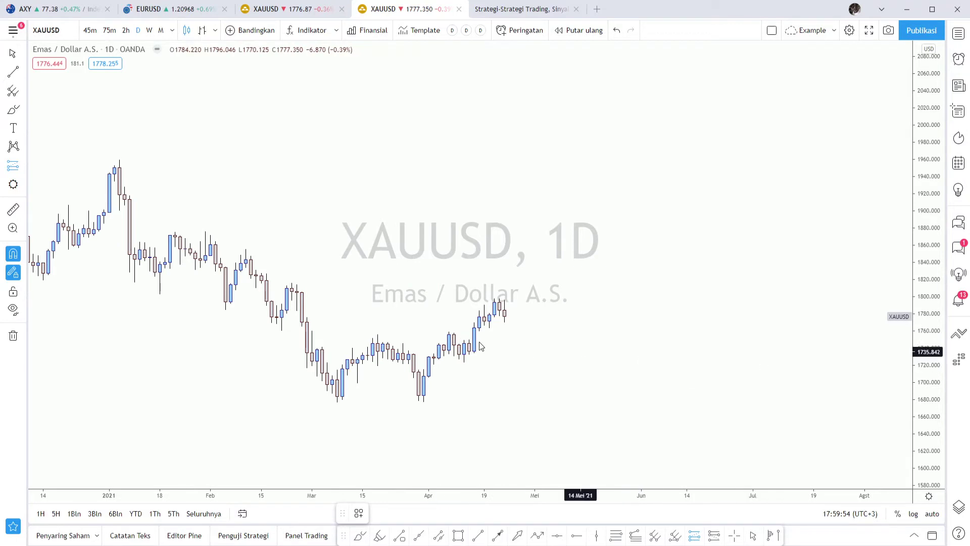
{"action": "left_click", "coordinate": [450, 332]}
{"action": "scroll", "coordinate": [577, 433], "scroll_direction": "right", "scroll_amount": 5}
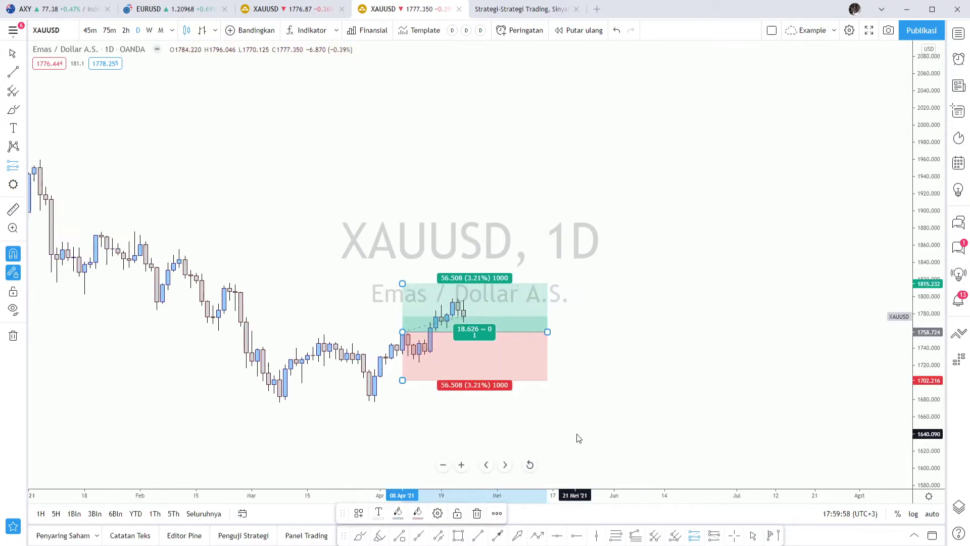
{"action": "left_click", "coordinate": [776, 405]}
{"action": "mouse_move", "coordinate": [928, 417]}
{"action": "left_mouse_down"}
{"action": "mouse_move", "coordinate": [928, 379]}
{"action": "mouse_move", "coordinate": [706, 374]}
{"action": "mouse_move", "coordinate": [730, 338]}
{"action": "mouse_move", "coordinate": [881, 265]}
{"action": "left_mouse_up"}
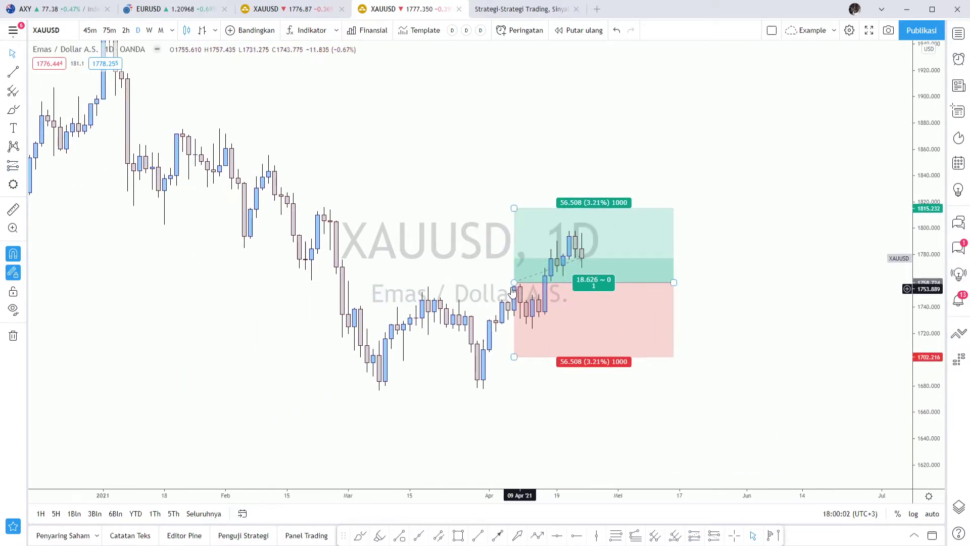
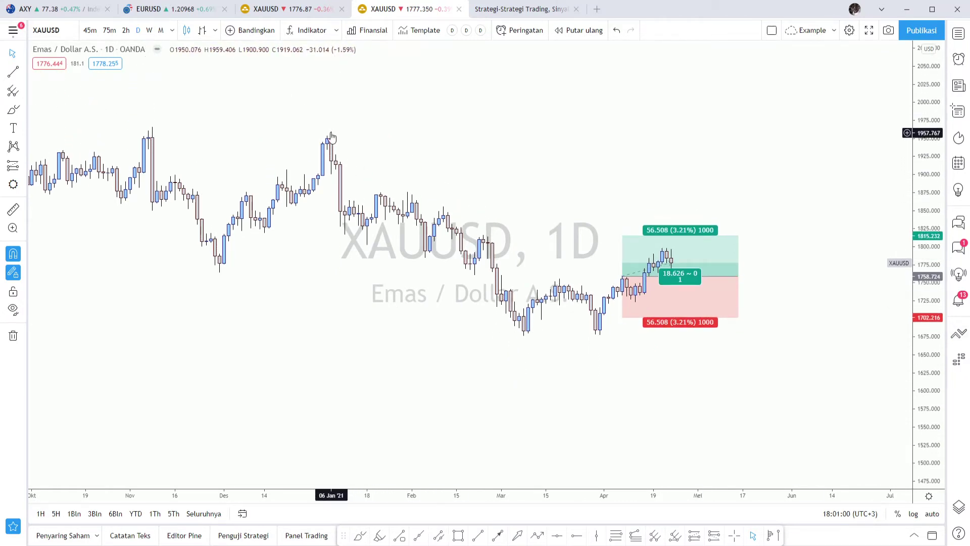
Step: Raise the long position's profit target to the early January 2021 high at 1959.406
{"action": "left_click", "coordinate": [623, 236]}
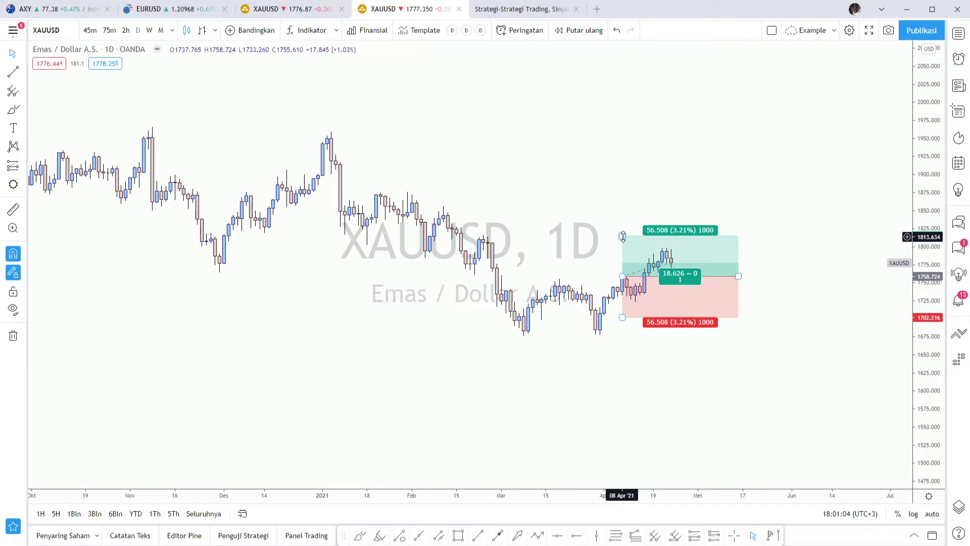
{"action": "left_click_drag", "start_coordinate": [622, 232], "coordinate": [620, 142]}
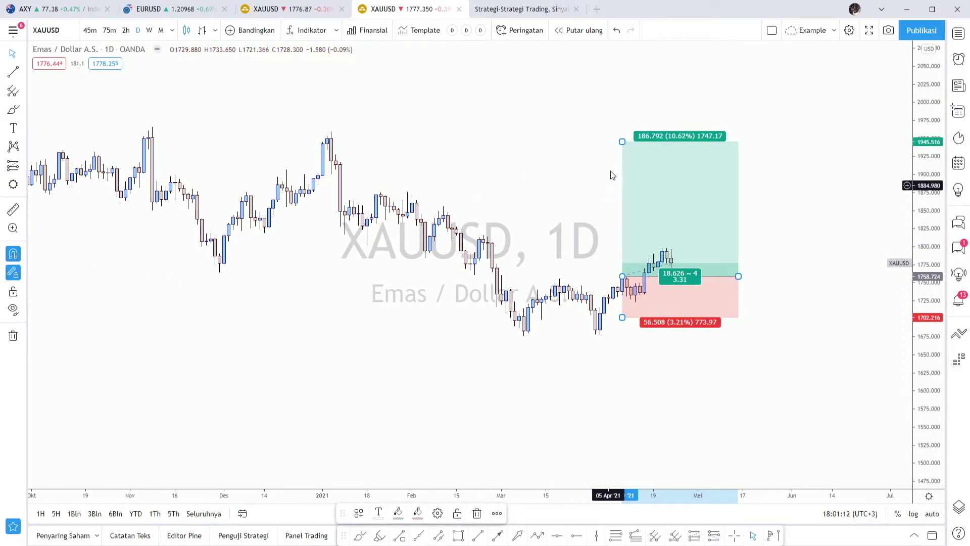
{"action": "left_click_drag", "start_coordinate": [622, 141], "coordinate": [331, 133]}
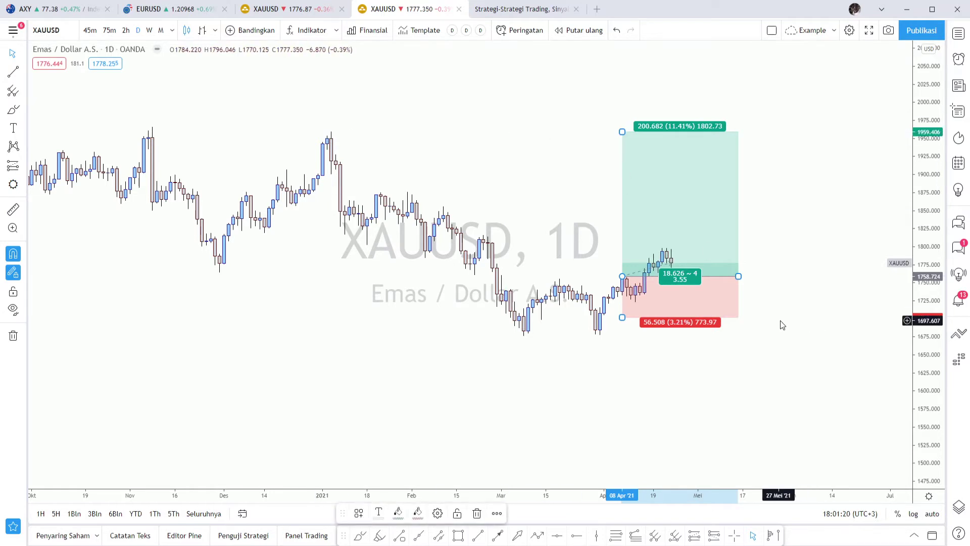
Step: Raise the long position's stop level to 1721.214, just below the mid-April lows
{"action": "scroll", "coordinate": [616, 325], "scroll_direction": "up", "scroll_amount": 2}
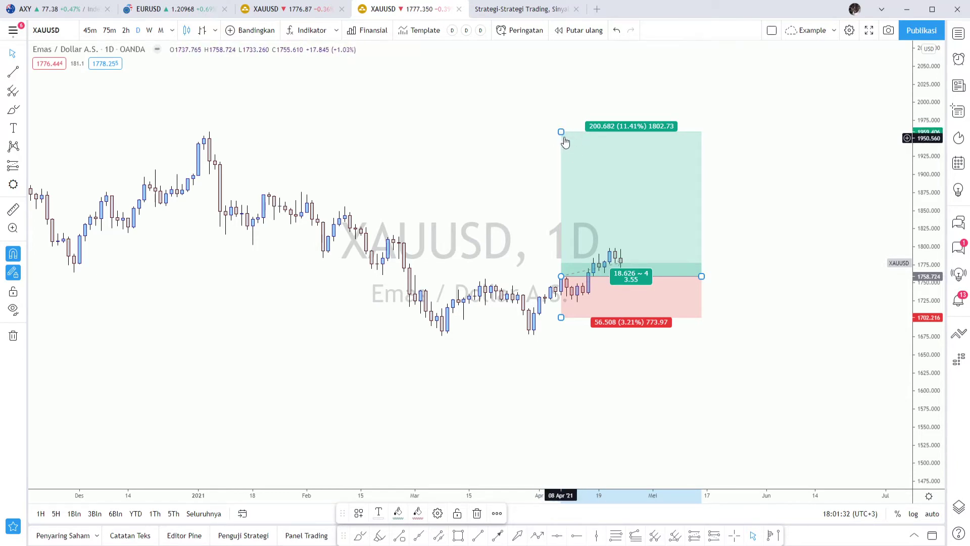
{"action": "left_click_drag", "start_coordinate": [929, 298], "coordinate": [931, 304]}
{"action": "scroll", "coordinate": [708, 289], "scroll_direction": "up", "scroll_amount": 2}
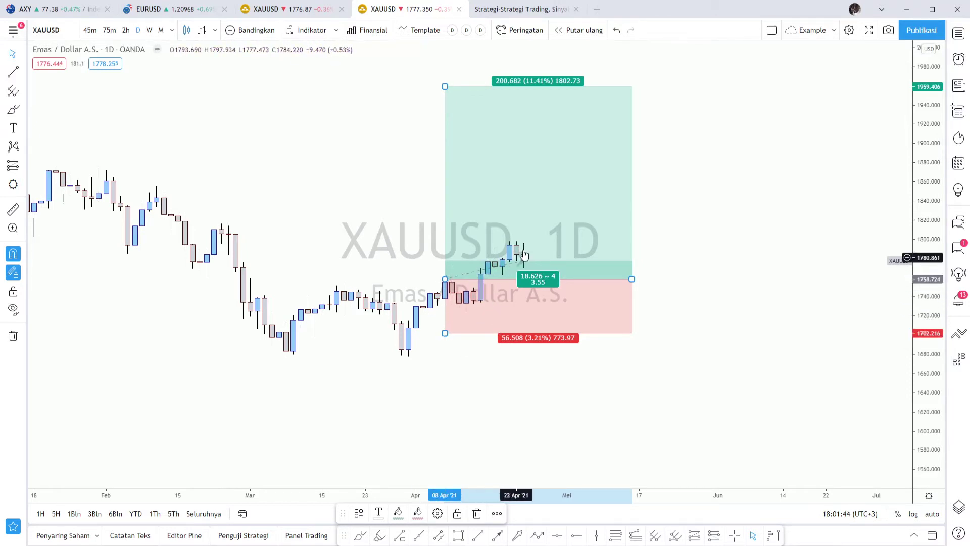
{"action": "scroll", "coordinate": [531, 262], "scroll_direction": "down", "scroll_amount": 1}
{"action": "scroll", "coordinate": [531, 261], "scroll_direction": "down", "scroll_amount": 1}
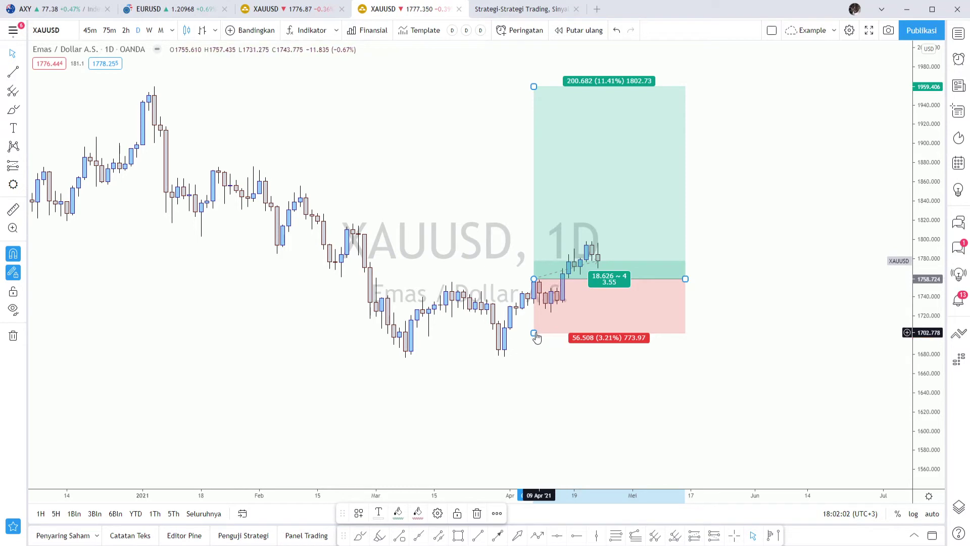
{"action": "left_click_drag", "start_coordinate": [535, 326], "coordinate": [561, 329]}
{"action": "left_click_drag", "start_coordinate": [620, 326], "coordinate": [651, 321]}
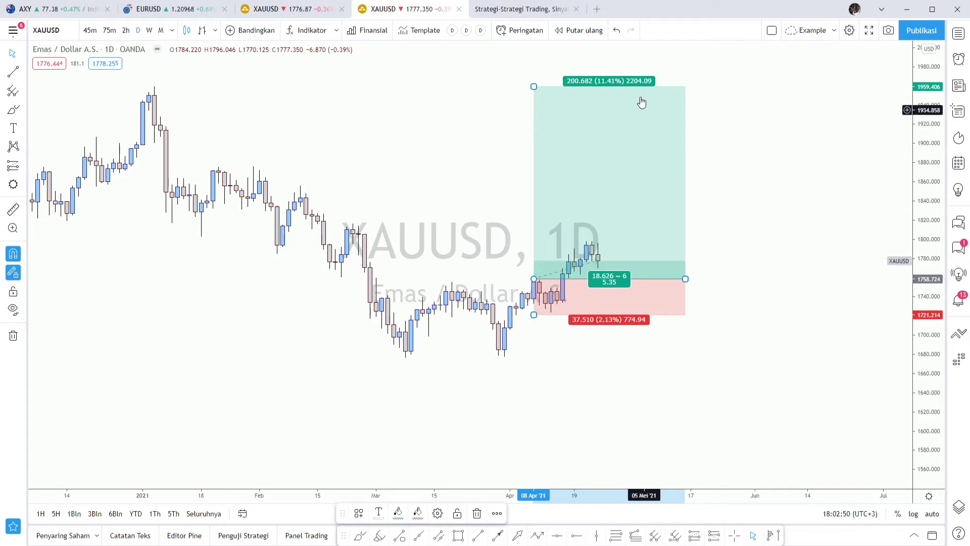
Step: Switch the risk unit in the long position's input settings to USD and apply it
{"action": "double_click", "coordinate": [607, 193]}
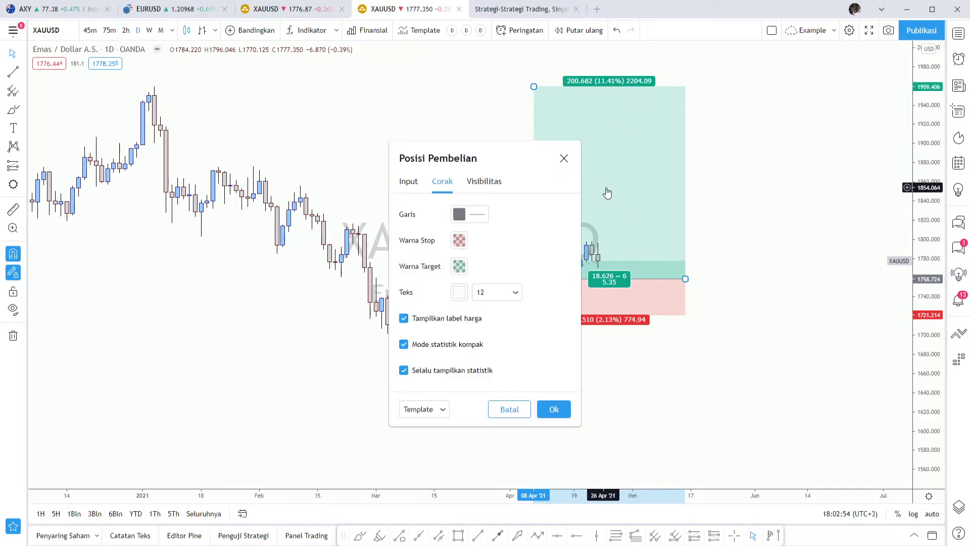
{"action": "left_click_drag", "start_coordinate": [477, 162], "coordinate": [429, 118]}
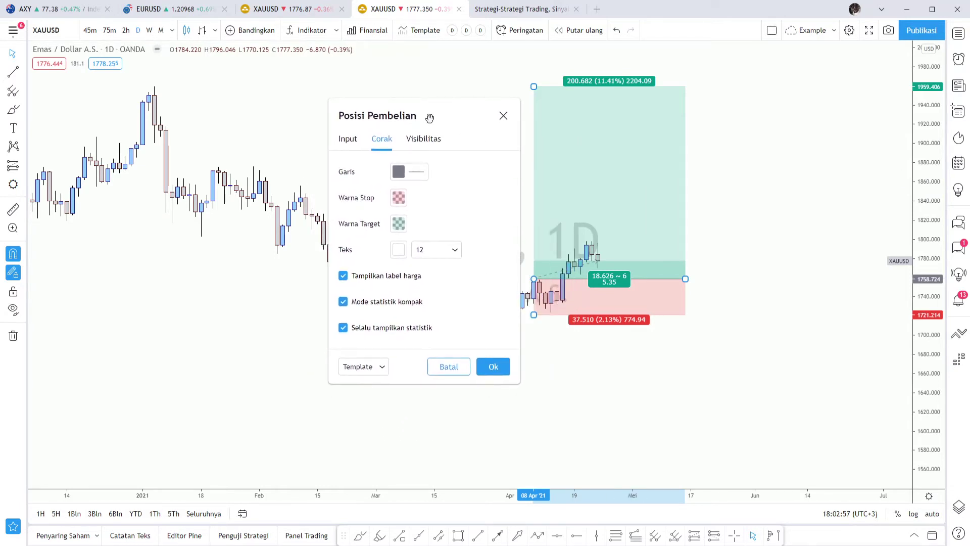
{"action": "left_click", "coordinate": [352, 144]}
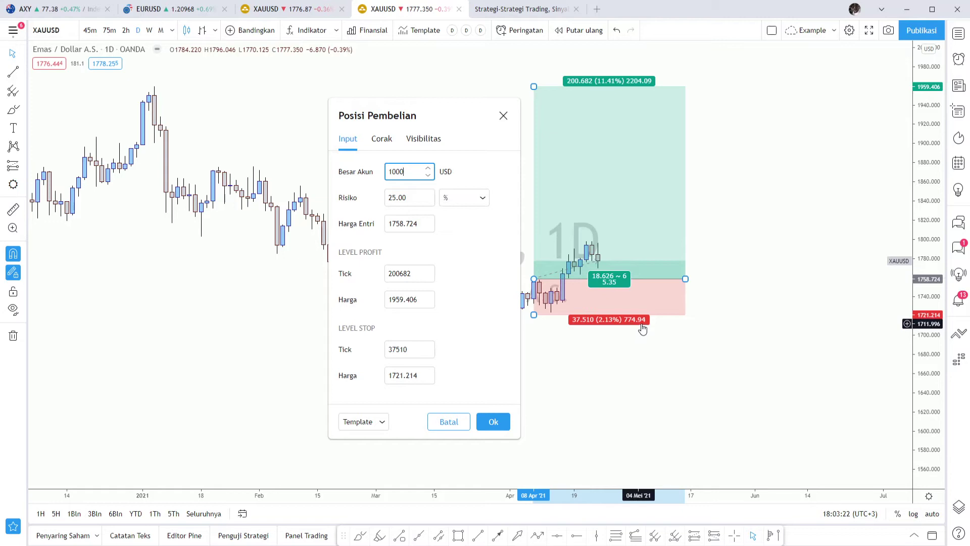
{"action": "left_click", "coordinate": [485, 201]}
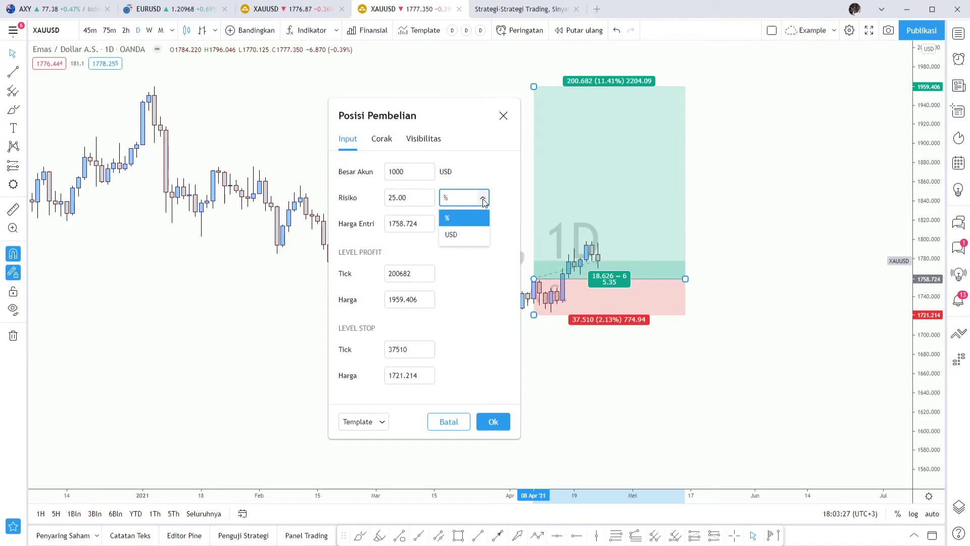
{"action": "left_click", "coordinate": [451, 235]}
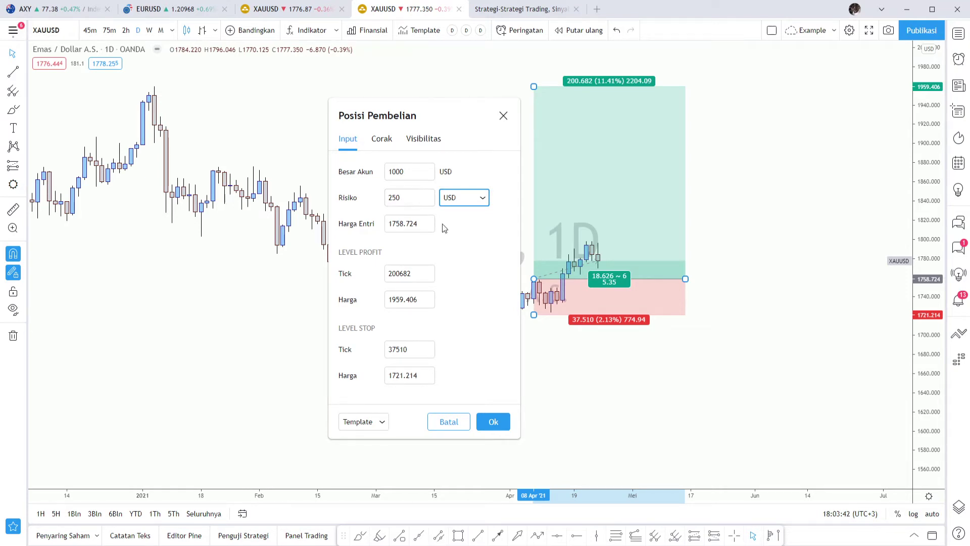
{"action": "left_click", "coordinate": [464, 262]}
{"action": "left_click", "coordinate": [500, 423]}
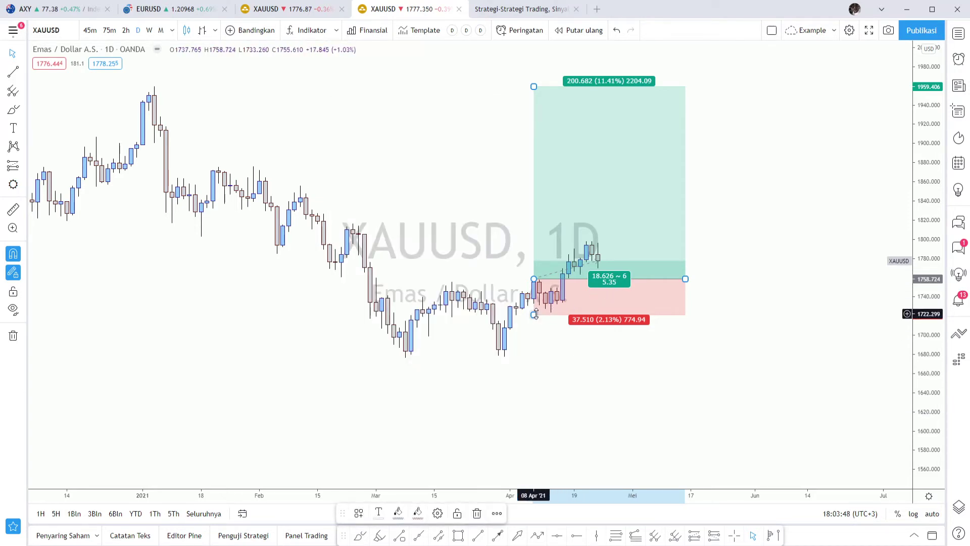
Step: Adjust the long position's stop level to 1720.672 and set its risk unit to percent
{"action": "left_click_drag", "start_coordinate": [534, 314], "coordinate": [598, 320]}
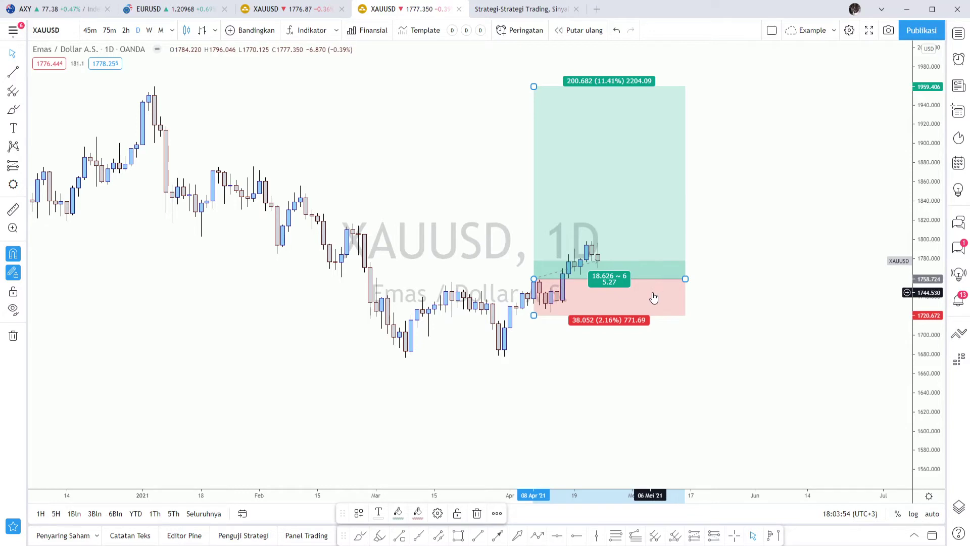
{"action": "double_click", "coordinate": [654, 298]}
{"action": "left_click", "coordinate": [527, 214]}
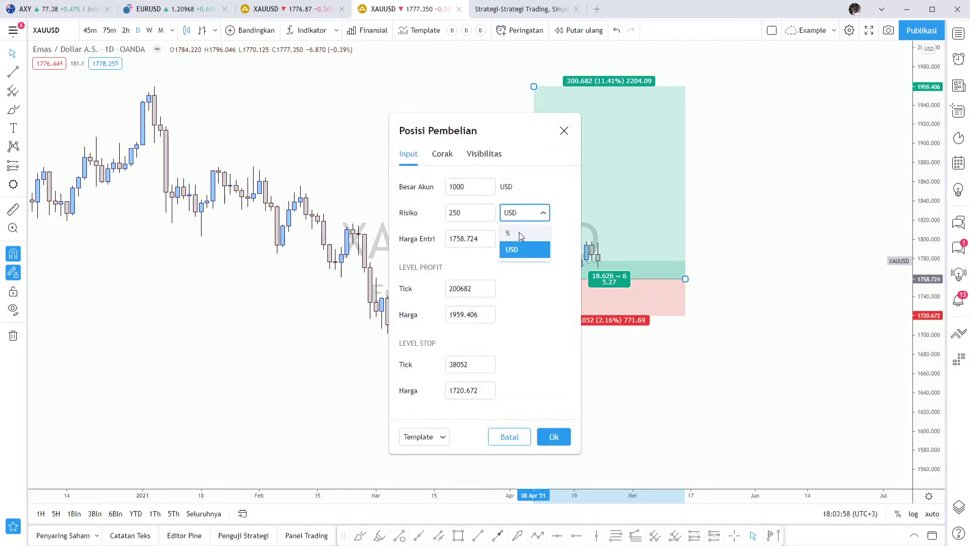
{"action": "left_click", "coordinate": [520, 232]}
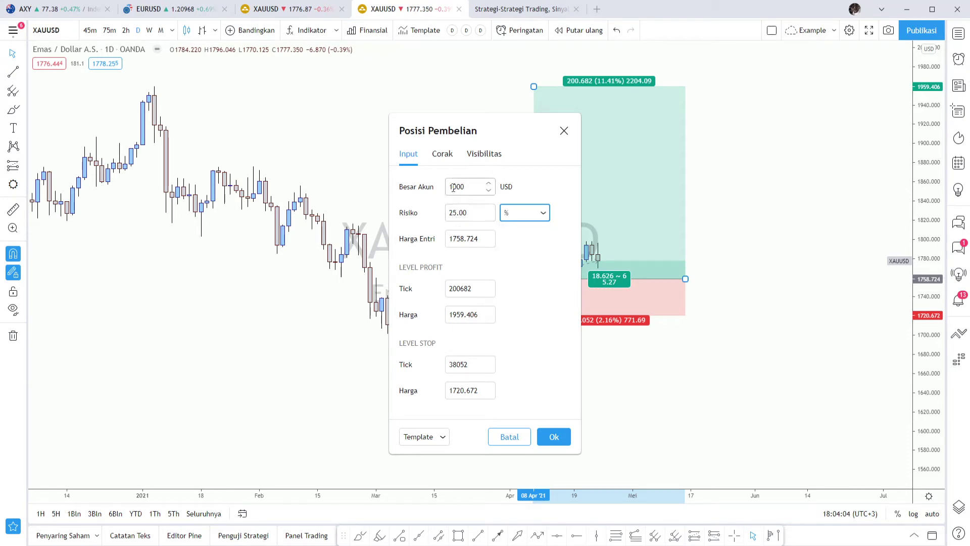
Step: Switch the risk unit to USD and return it to percent
{"action": "left_click", "coordinate": [523, 213]}
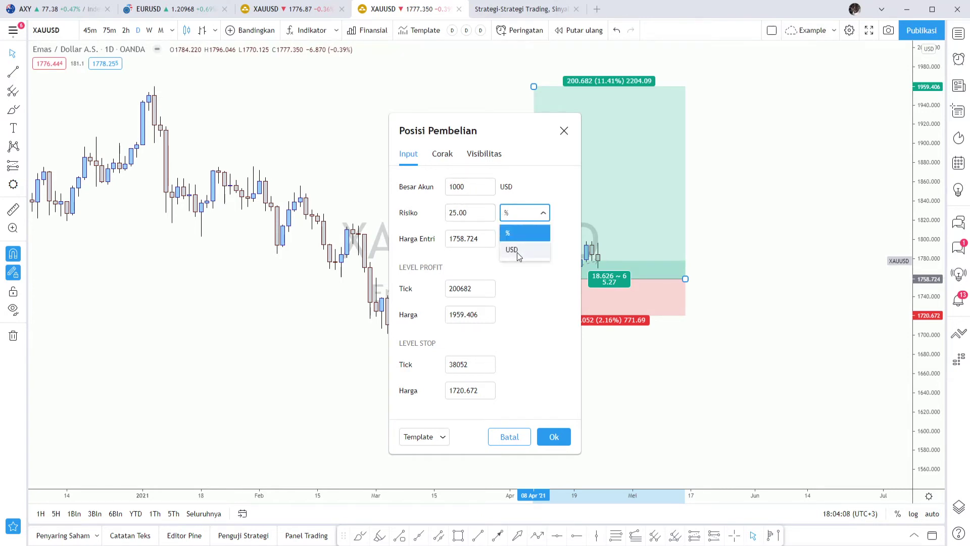
{"action": "left_click", "coordinate": [517, 252]}
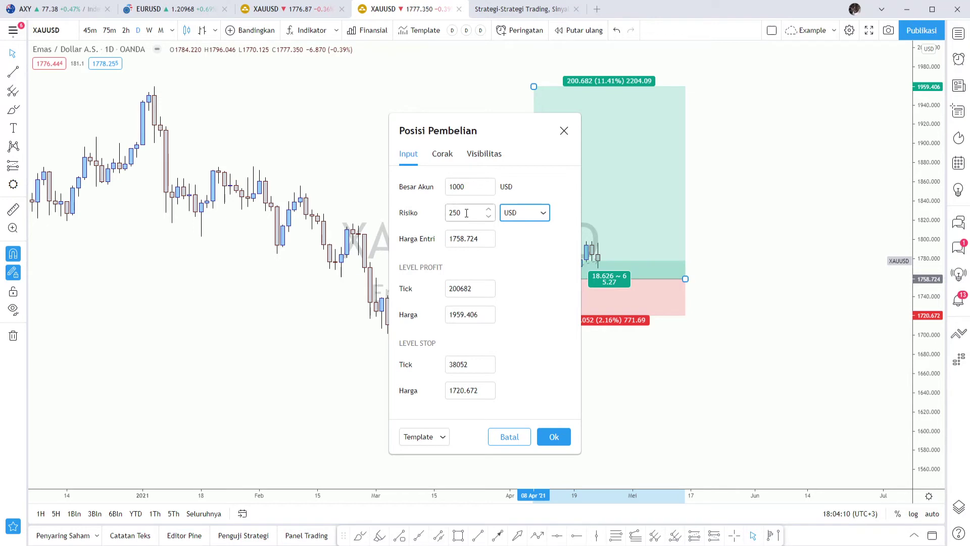
{"action": "left_click", "coordinate": [520, 213]}
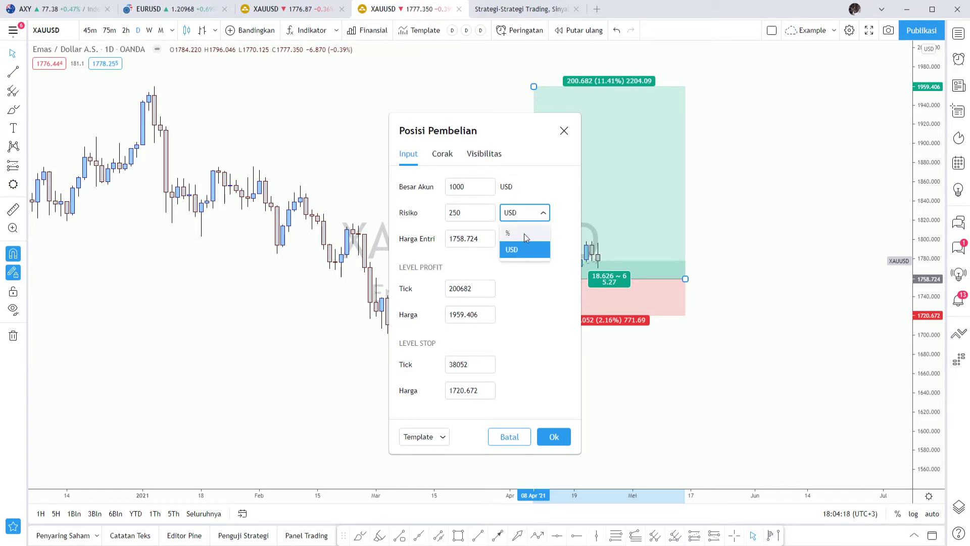
{"action": "left_click", "coordinate": [525, 234]}
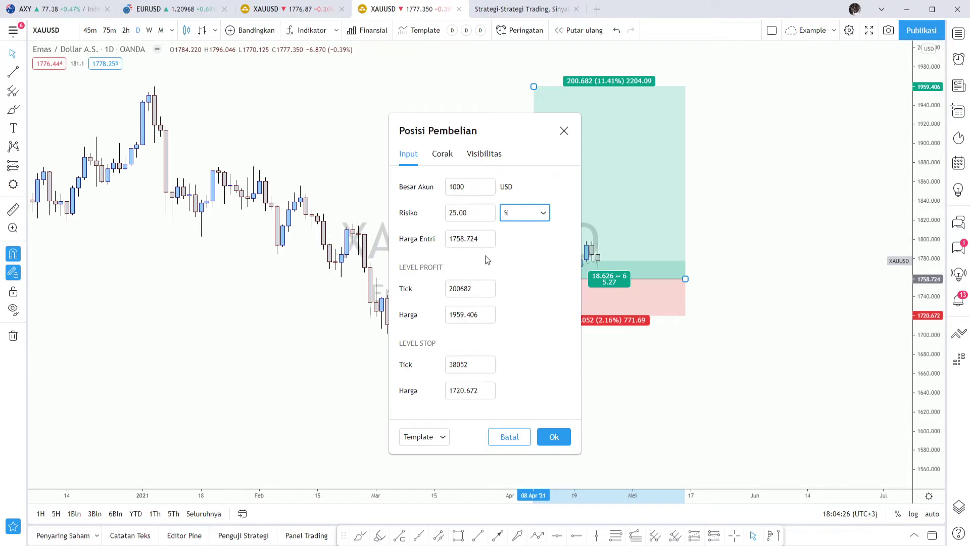
Step: Set the long position's line colour to dark grey in its style settings, after trying black
{"action": "left_click", "coordinate": [441, 156]}
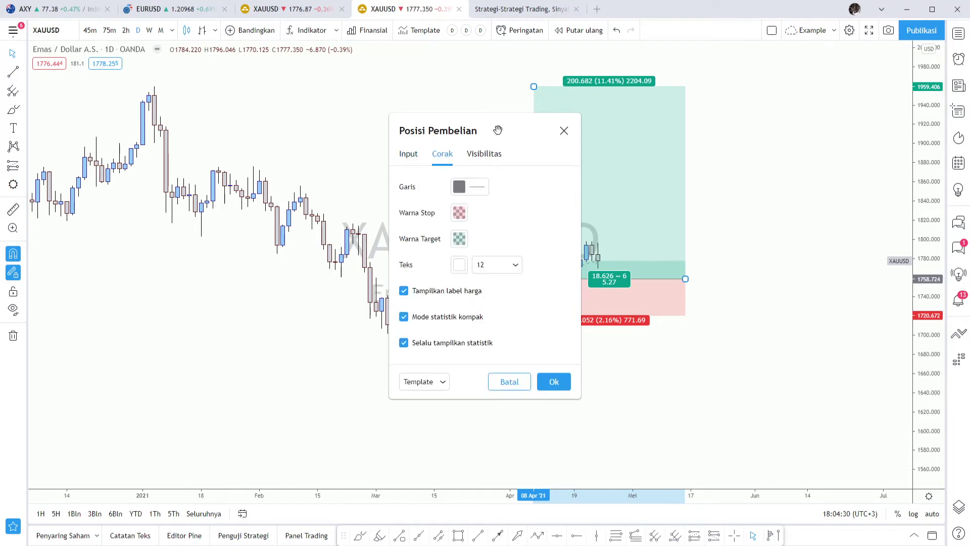
{"action": "left_click_drag", "start_coordinate": [497, 133], "coordinate": [425, 132]}
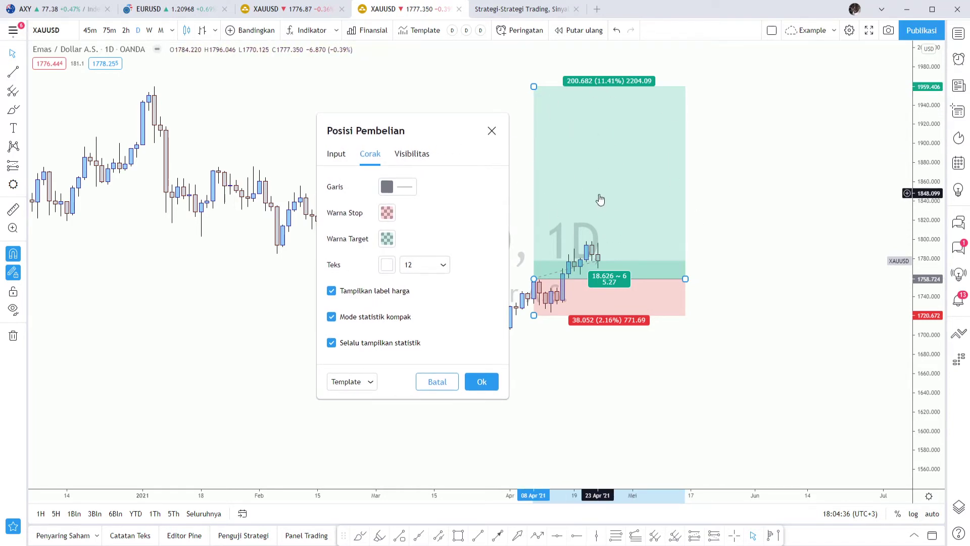
{"action": "left_click", "coordinate": [392, 187]}
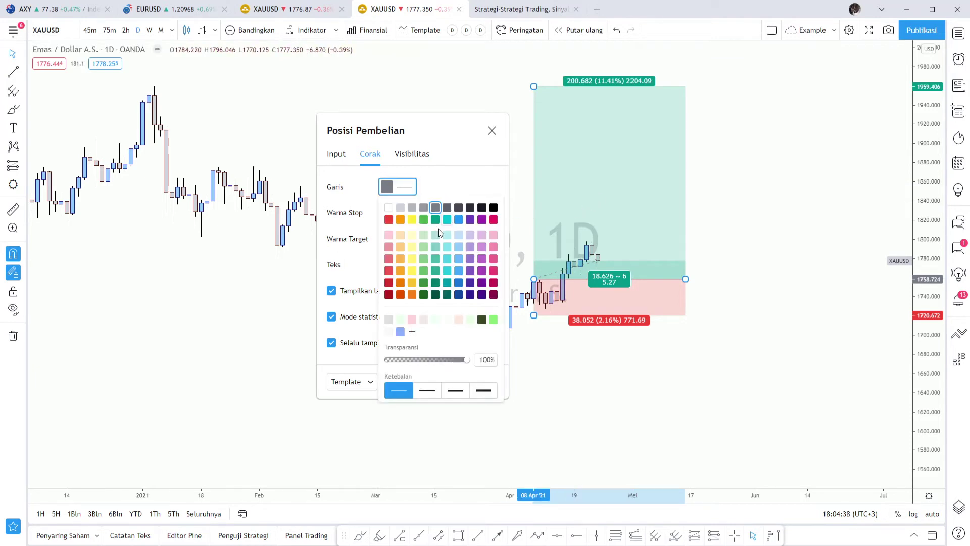
{"action": "left_click", "coordinate": [493, 208]}
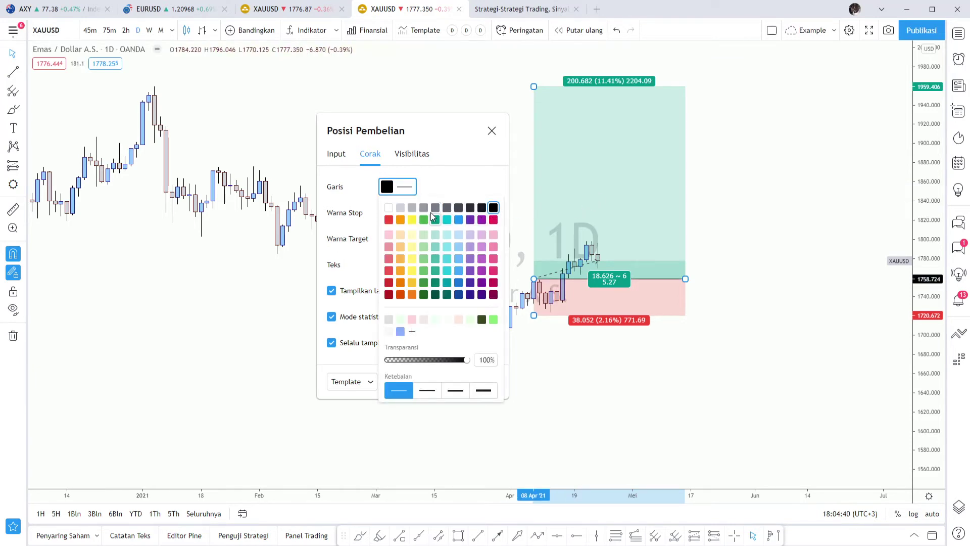
{"action": "left_click", "coordinate": [425, 208]}
{"action": "left_click", "coordinate": [447, 207]}
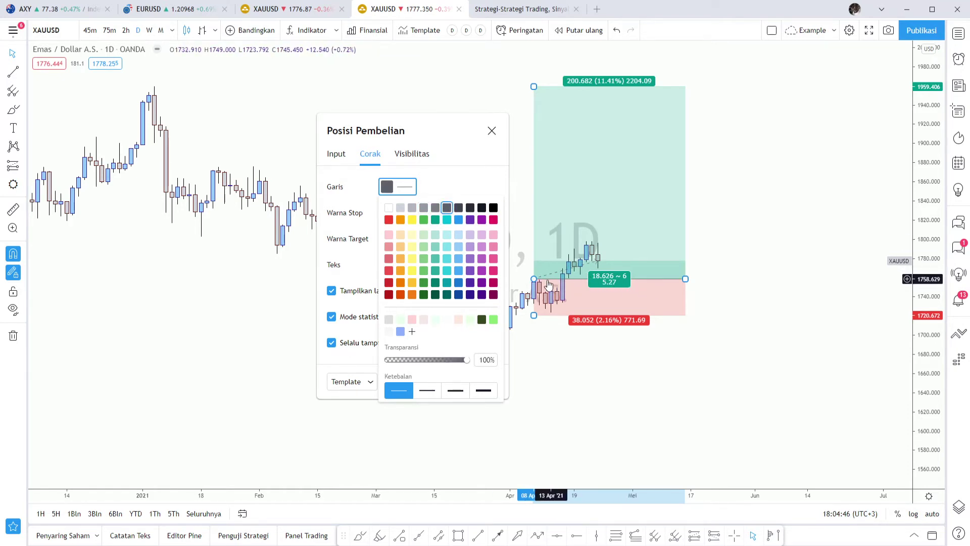
Step: Try the third line thickness for the position's line and return to the thinnest one
{"action": "left_click", "coordinate": [454, 392]}
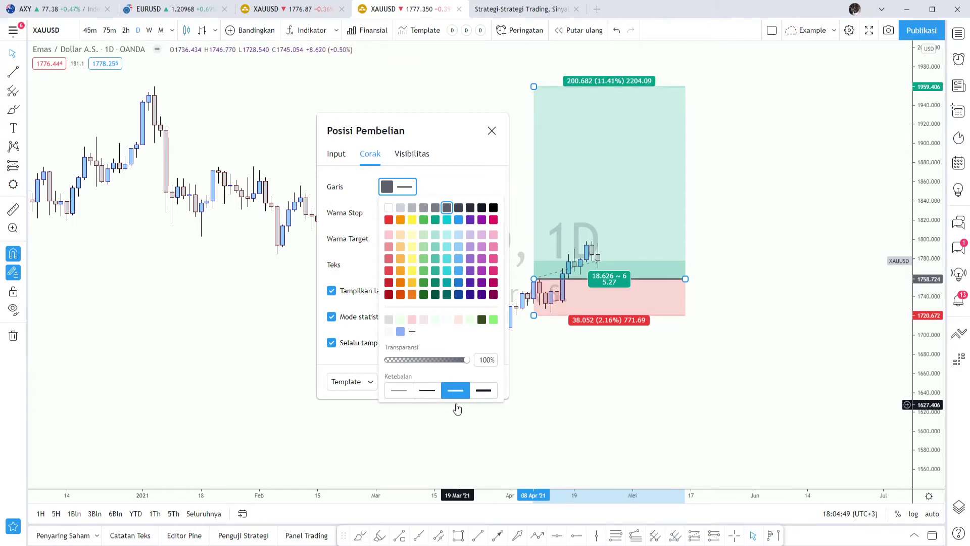
{"action": "left_click", "coordinate": [399, 391]}
{"action": "left_click", "coordinate": [398, 215]}
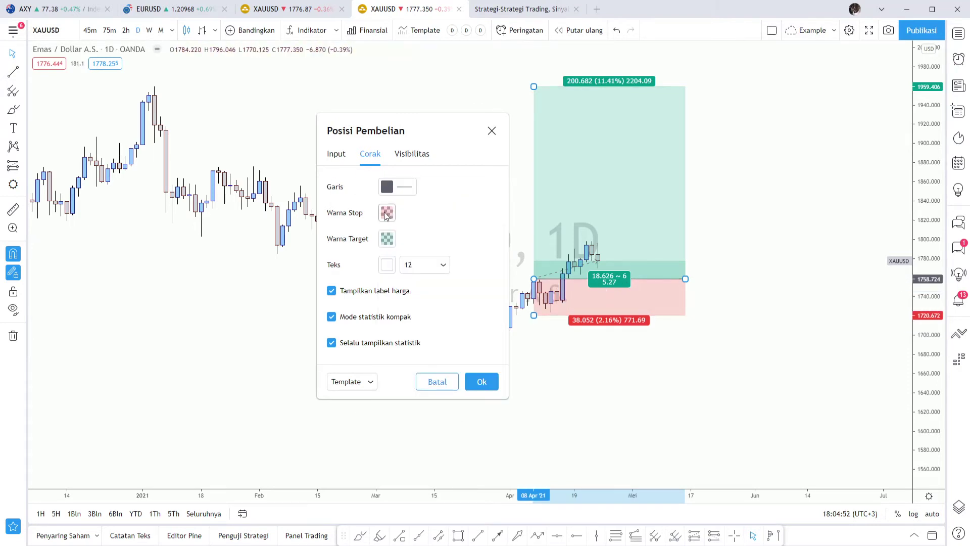
Step: Set the transparency value of the long position's stop colour to 31%
{"action": "left_click", "coordinate": [387, 213]}
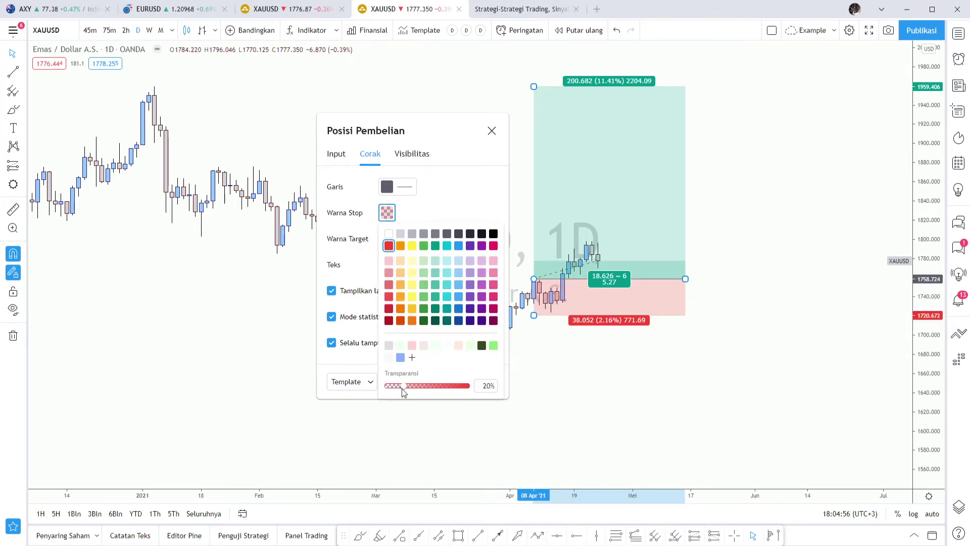
{"action": "mouse_move", "coordinate": [403, 390]}
{"action": "left_mouse_down"}
{"action": "mouse_move", "coordinate": [456, 388]}
{"action": "mouse_move", "coordinate": [412, 397]}
{"action": "left_mouse_up"}
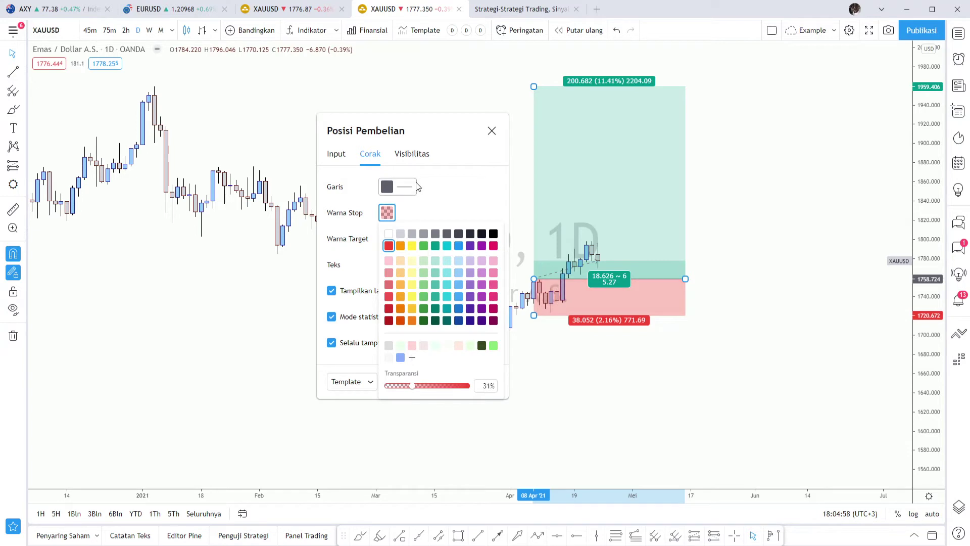
{"action": "left_click", "coordinate": [468, 196]}
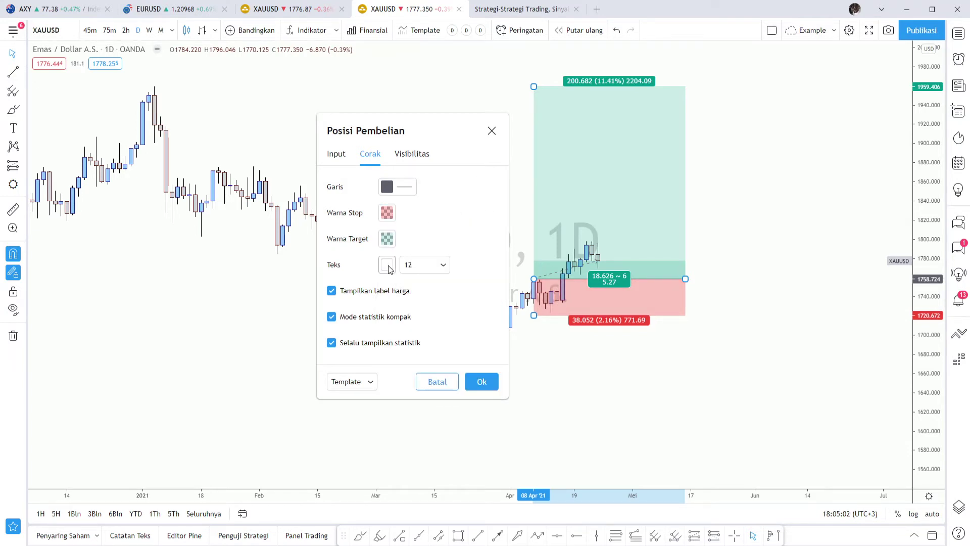
Step: Try text size 16 for the long position's labels and return it to 12
{"action": "left_click", "coordinate": [387, 265]}
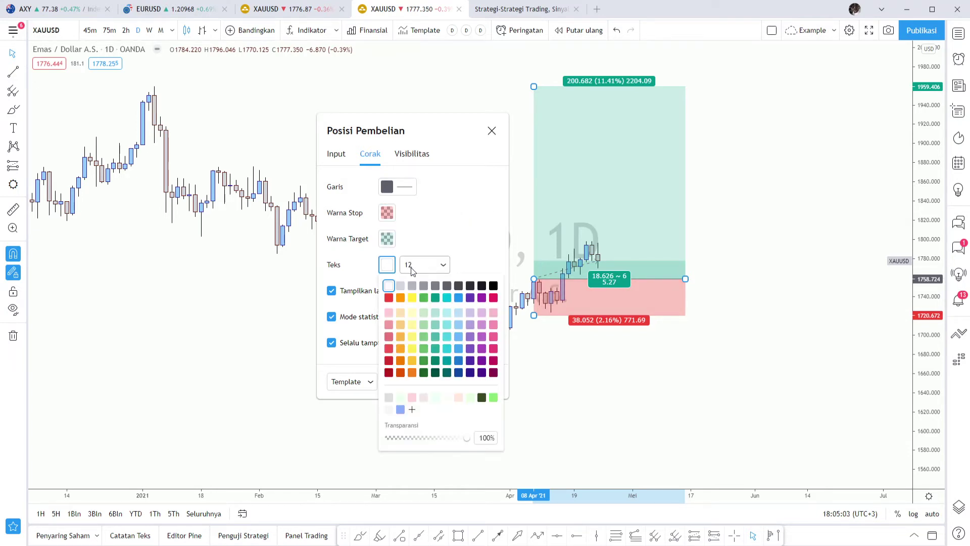
{"action": "left_click", "coordinate": [441, 267]}
{"action": "left_click", "coordinate": [416, 353]}
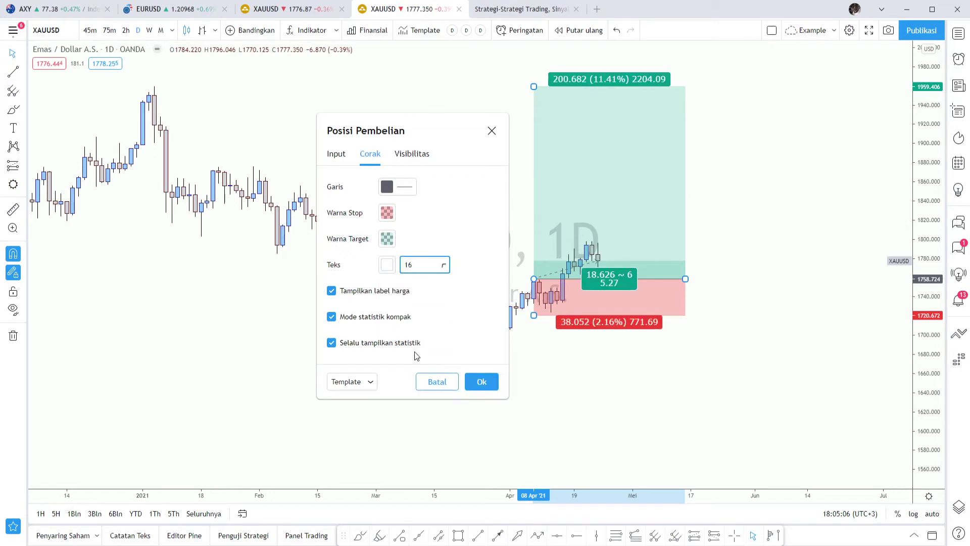
{"action": "left_click", "coordinate": [444, 265]}
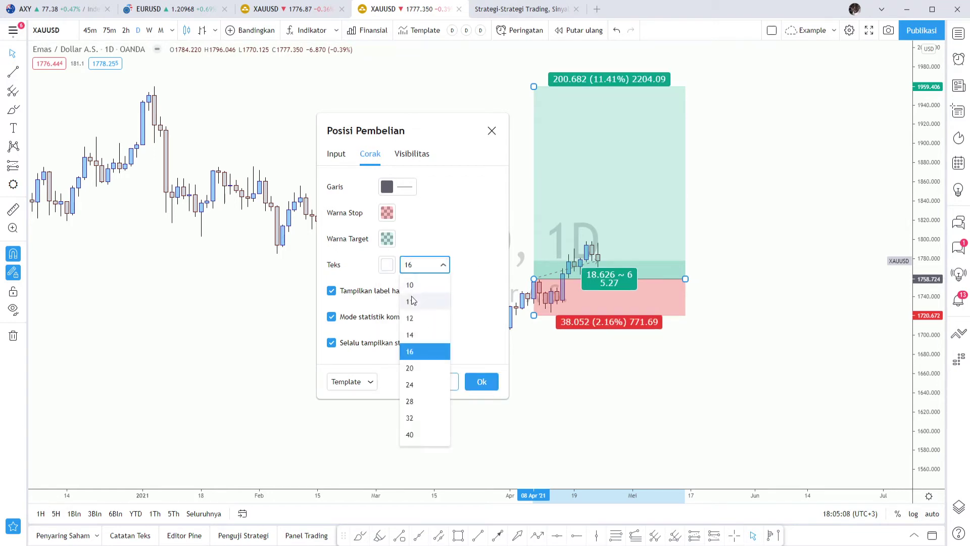
{"action": "left_click", "coordinate": [419, 317]}
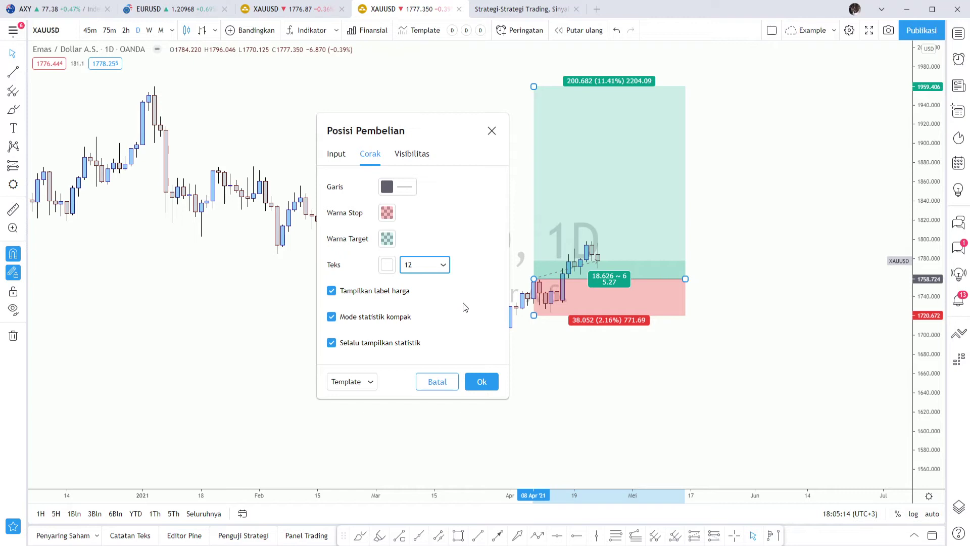
Step: Switch the position's price labels off and back on, and re-enable compact statistics mode
{"action": "left_click", "coordinate": [355, 292]}
{"action": "left_click", "coordinate": [331, 290]}
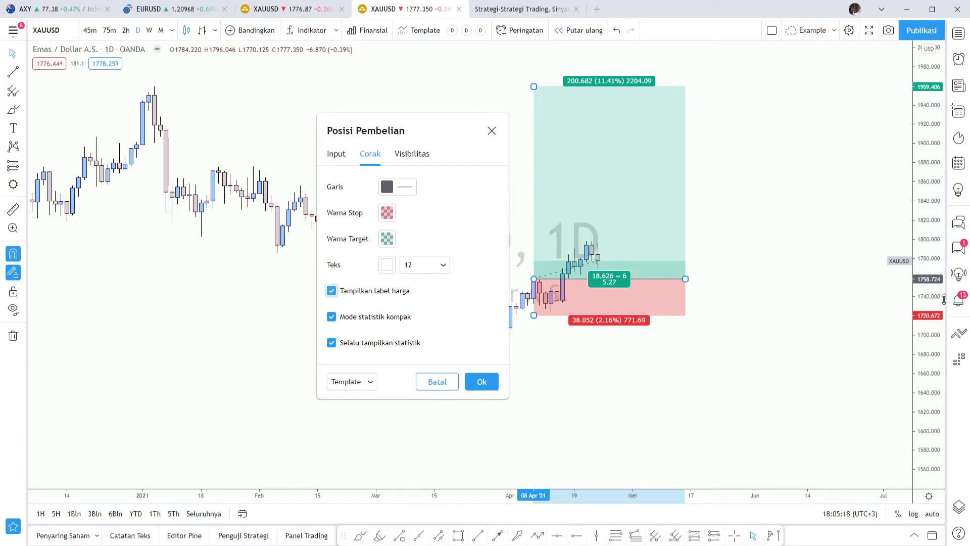
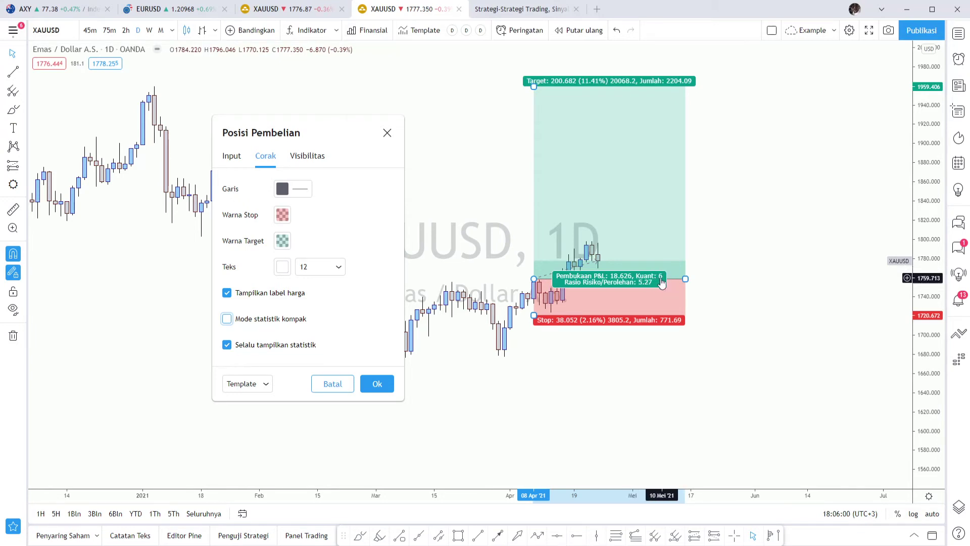
{"action": "left_click", "coordinate": [242, 324]}
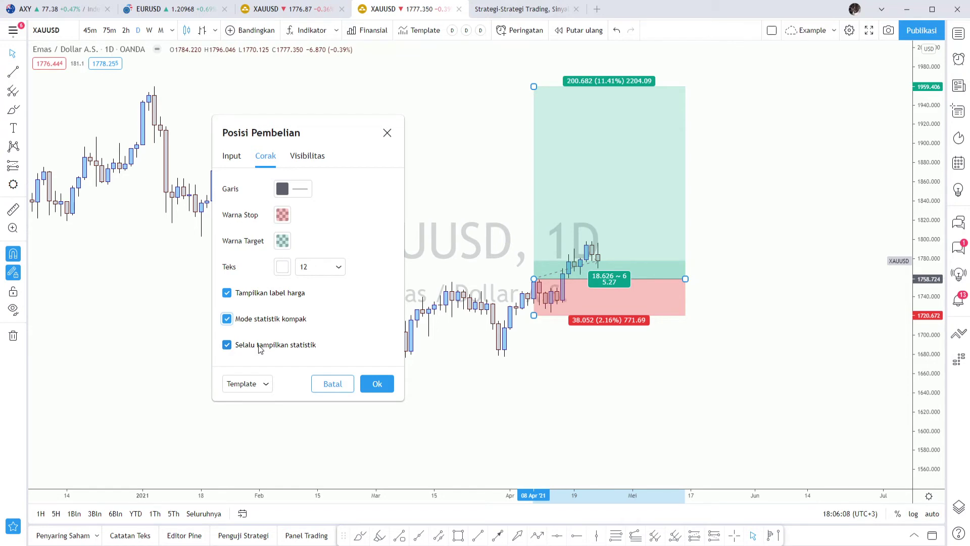
Step: Turn off the always-show-statistics option, deselect the position, and view a chart snapshot image without its statistics
{"action": "key", "text": "Tab"}
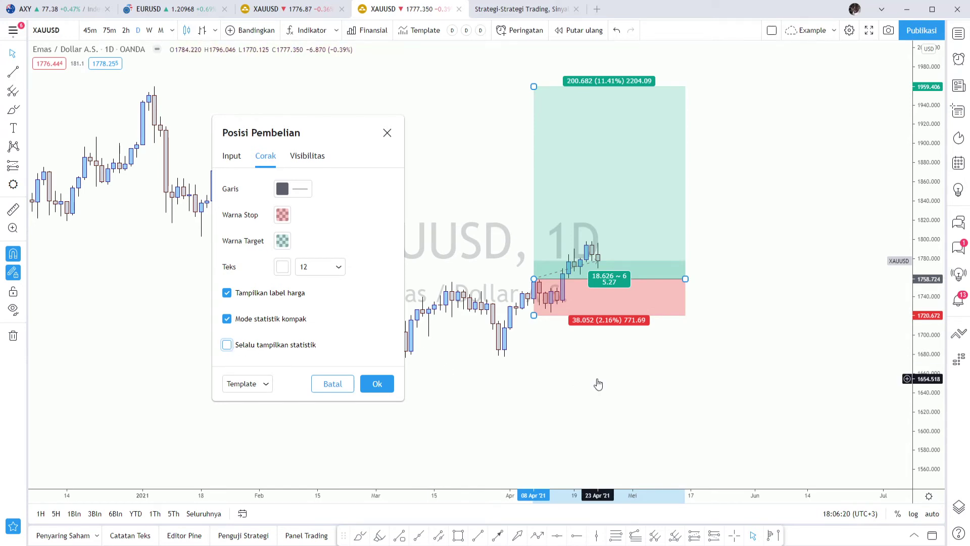
{"action": "key", "text": "Escape"}
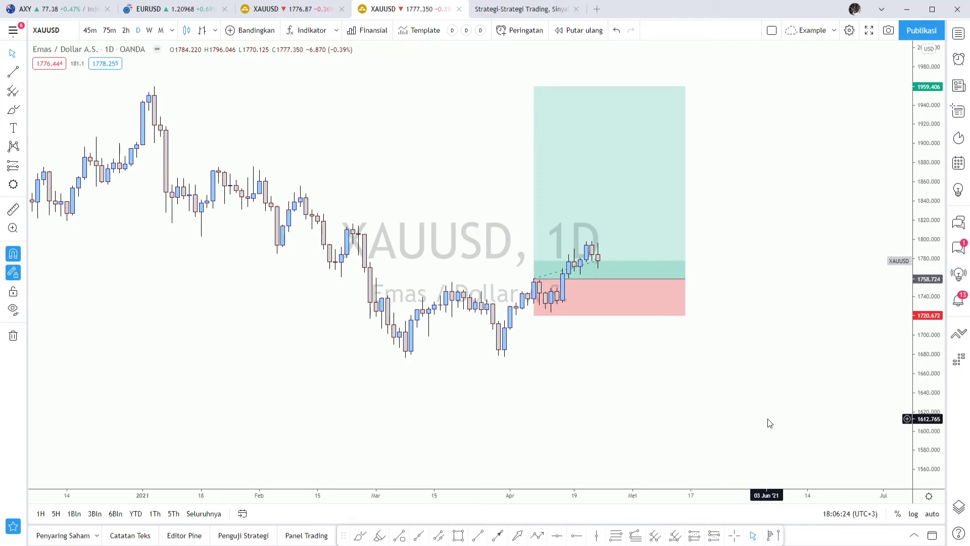
{"action": "key", "text": "alt+s"}
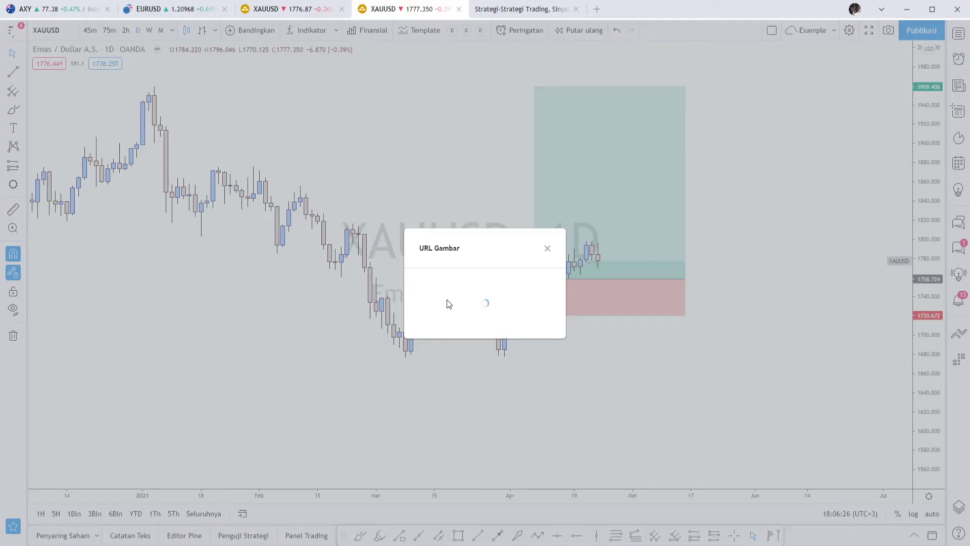
{"action": "left_click", "coordinate": [463, 319]}
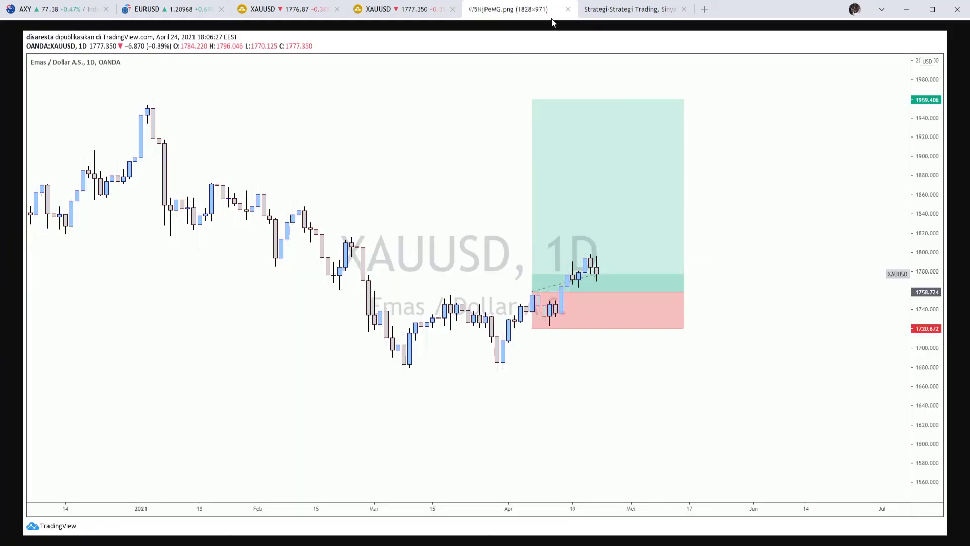
{"action": "left_click", "coordinate": [568, 9]}
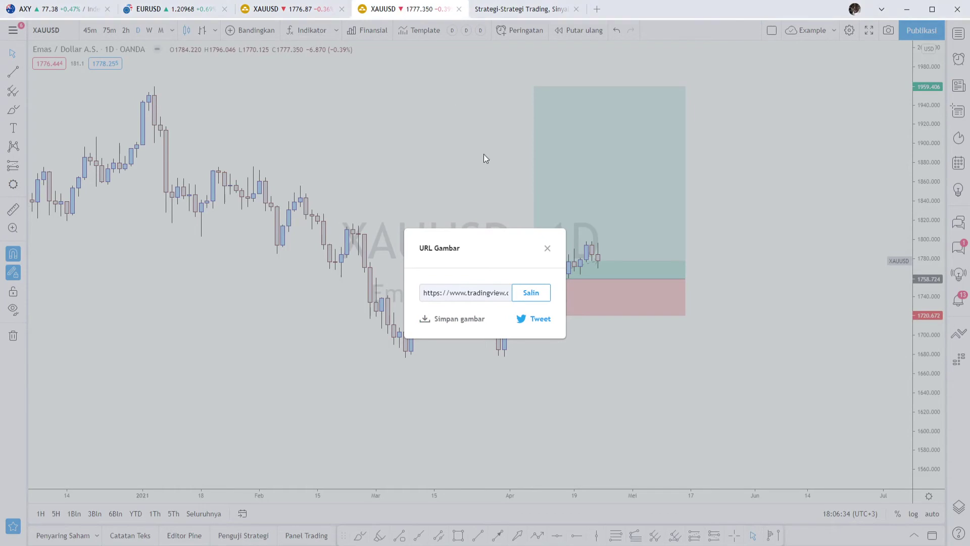
{"action": "left_click", "coordinate": [547, 248]}
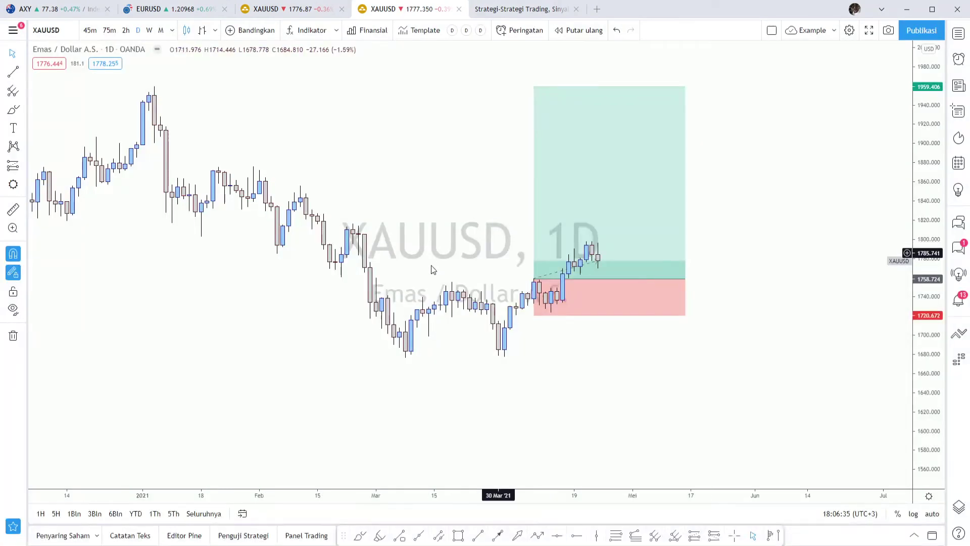
Step: Re-enable the always-show-statistics option for the long position and apply the settings
{"action": "double_click", "coordinate": [535, 265]}
{"action": "left_click", "coordinate": [404, 371]}
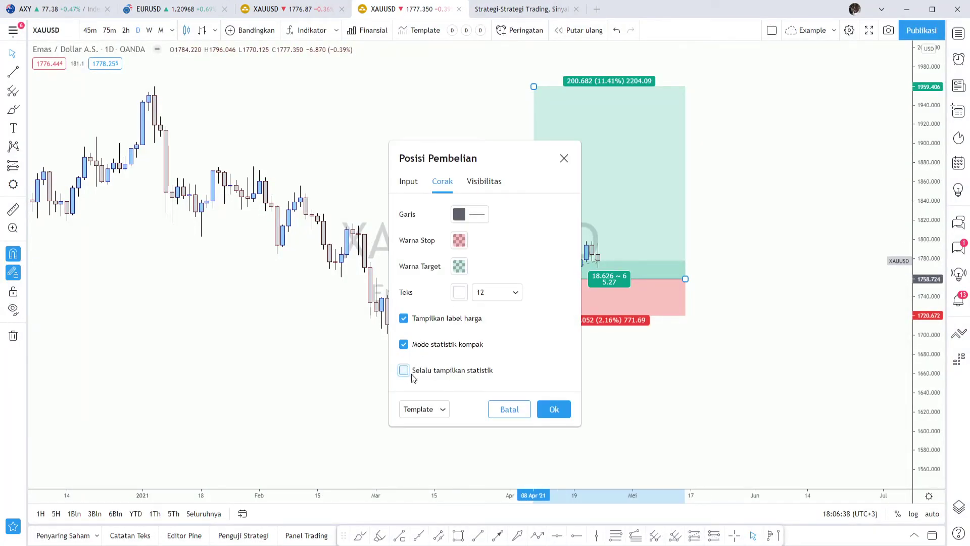
{"action": "left_click", "coordinate": [564, 411]}
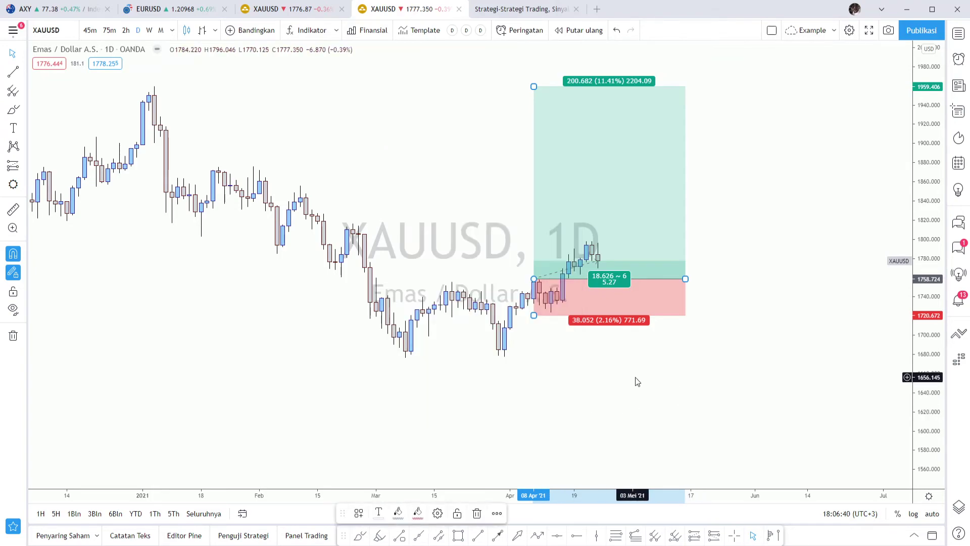
Step: Capture another chart snapshot and view its image with the position's statistics, closing the image when done
{"action": "key", "text": "alt+s"}
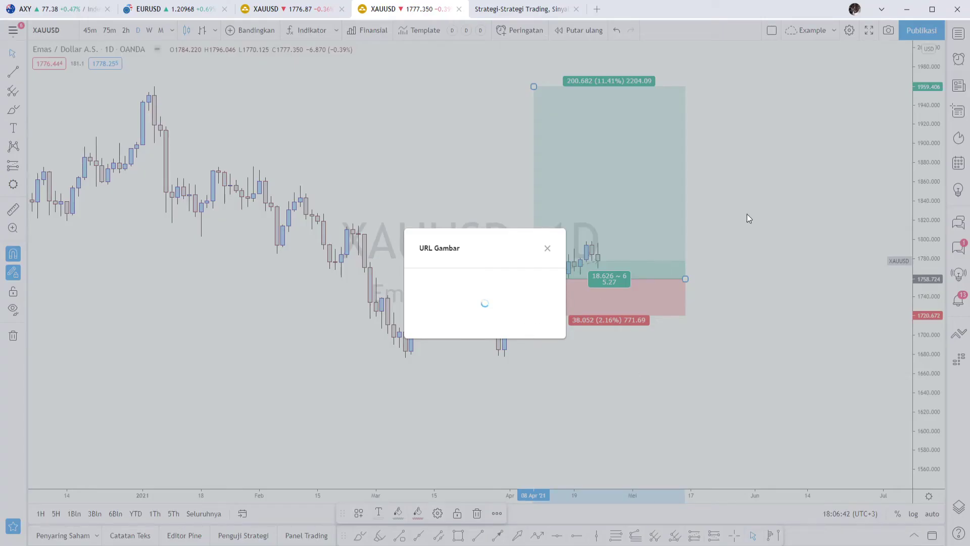
{"action": "left_click", "coordinate": [462, 319]}
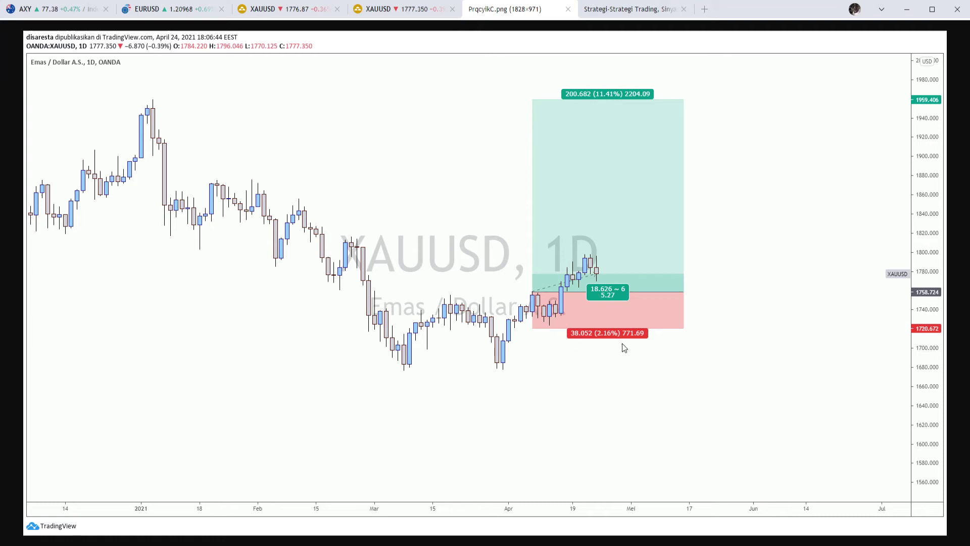
{"action": "left_click", "coordinate": [569, 10]}
{"action": "left_click", "coordinate": [463, 151]}
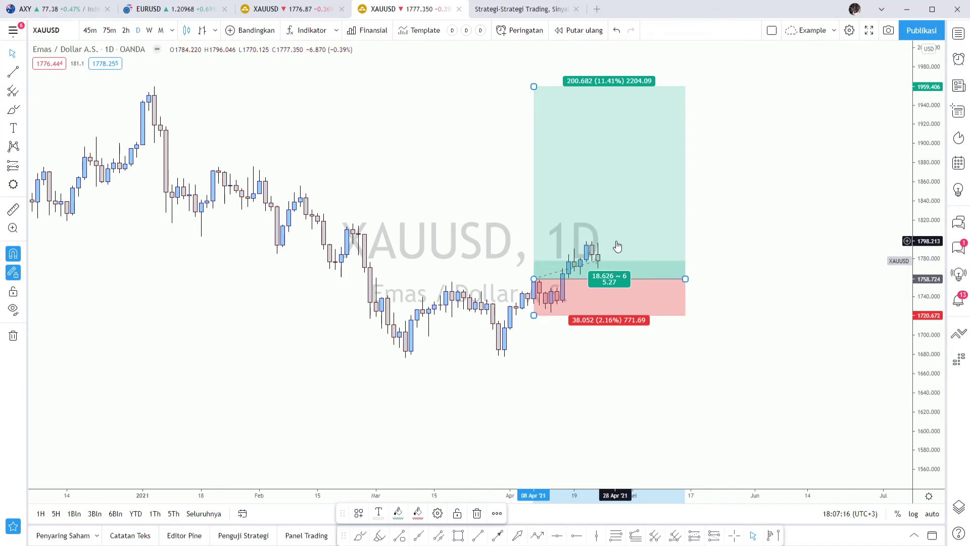
Step: Apply the saved RR 5000 template to the long position and raise its target level to 1805.262
{"action": "double_click", "coordinate": [580, 245]}
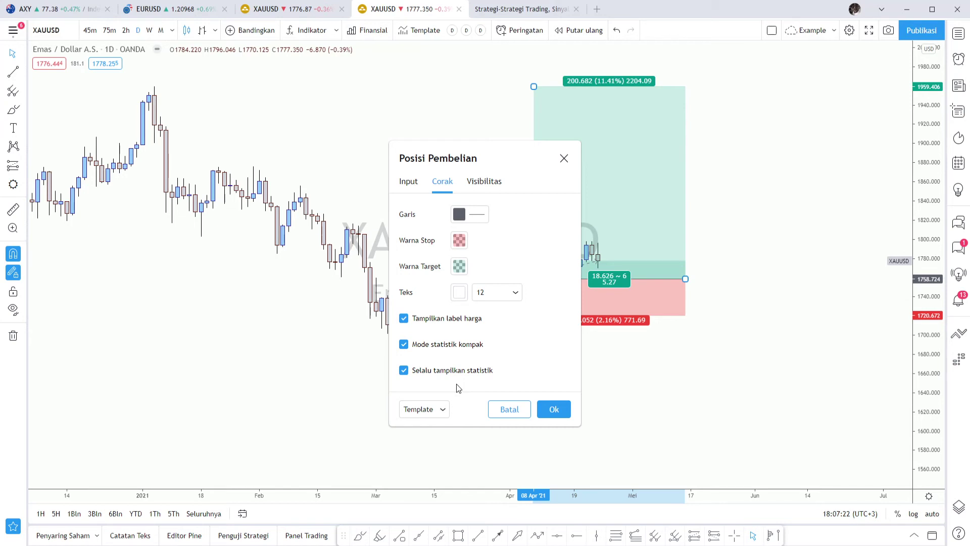
{"action": "left_click", "coordinate": [444, 409]}
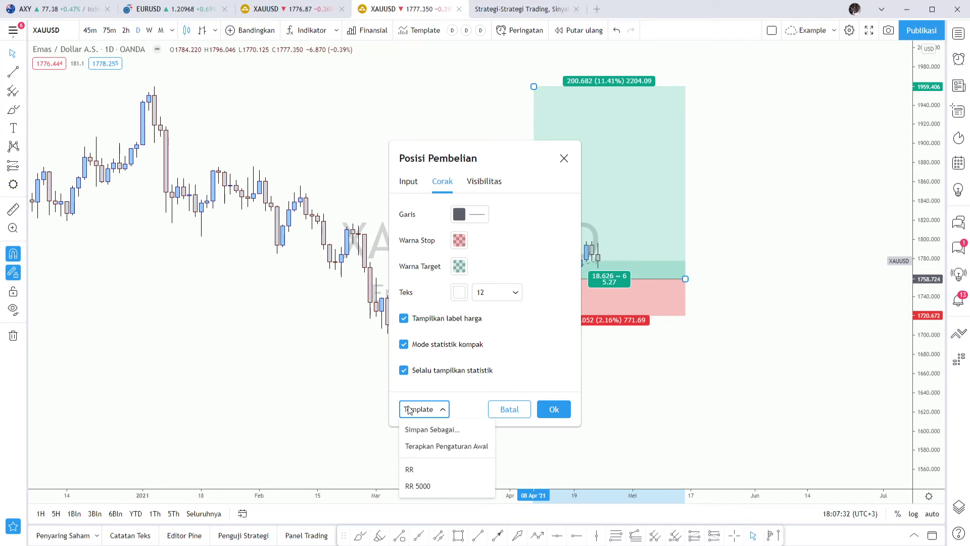
{"action": "left_click_drag", "start_coordinate": [438, 160], "coordinate": [356, 87]}
{"action": "left_click", "coordinate": [325, 106]}
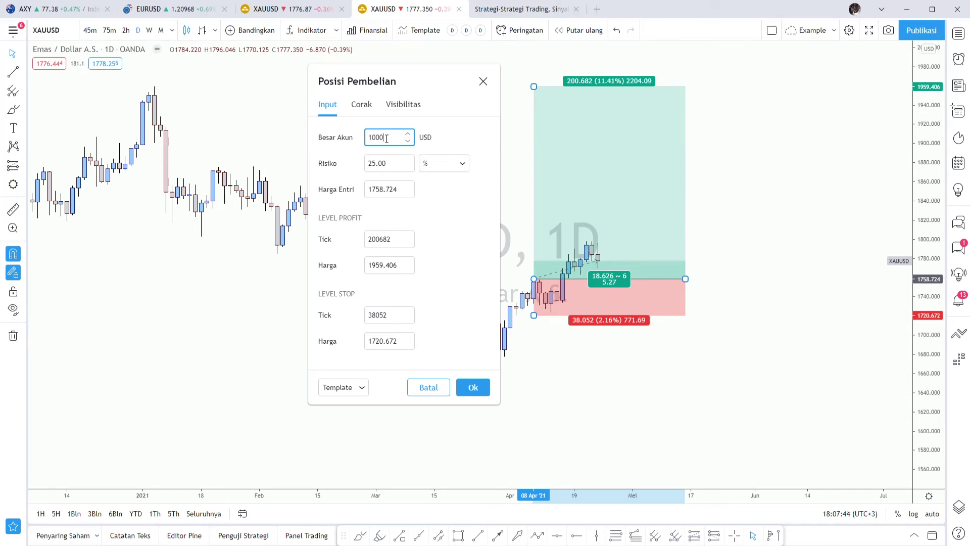
{"action": "left_click", "coordinate": [362, 387]}
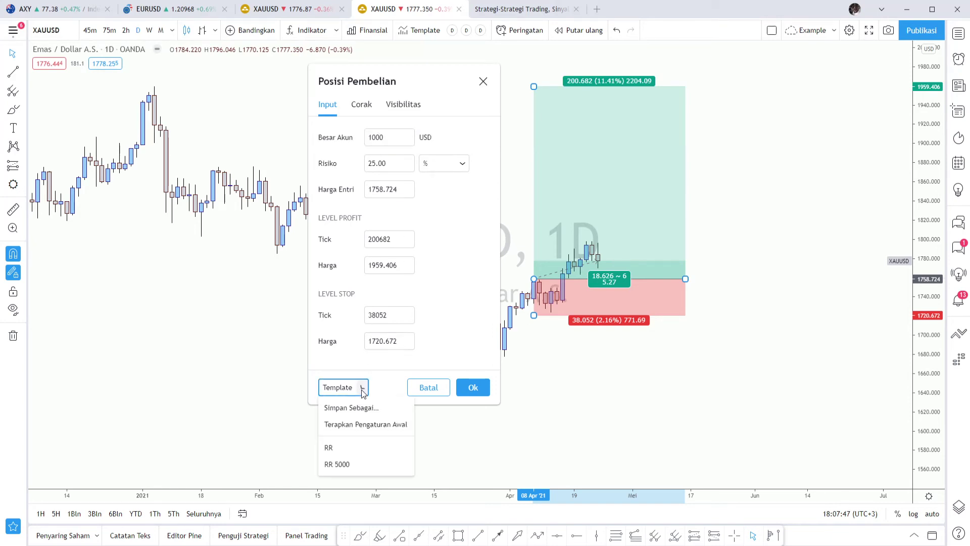
{"action": "left_click", "coordinate": [343, 465]}
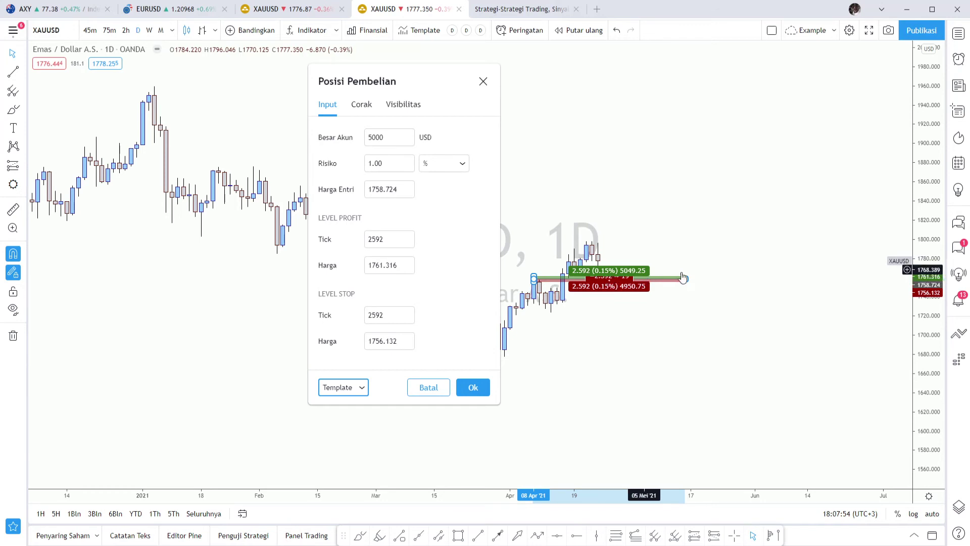
{"action": "left_click_drag", "start_coordinate": [534, 277], "coordinate": [534, 234]}
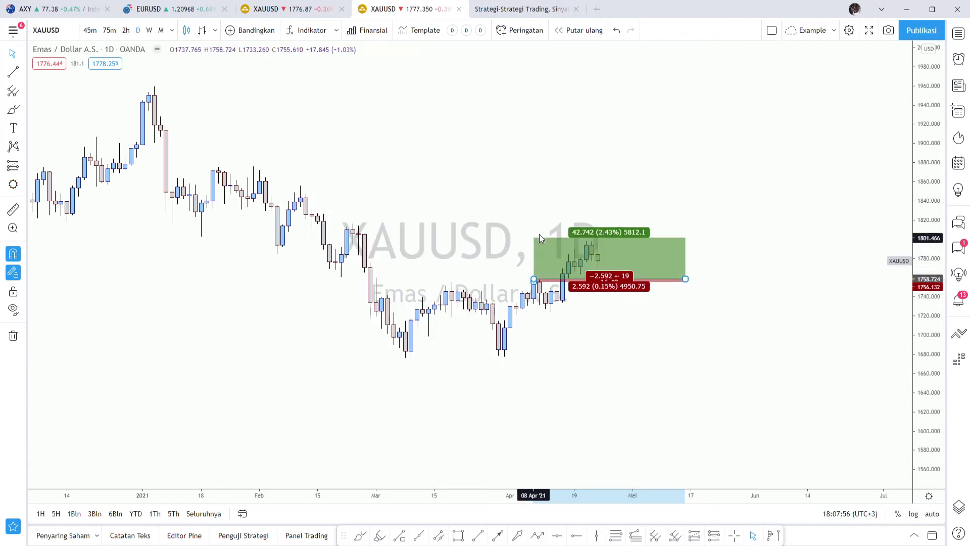
Step: Change the long position's risk unit from percent to USD in its input settings
{"action": "double_click", "coordinate": [569, 266]}
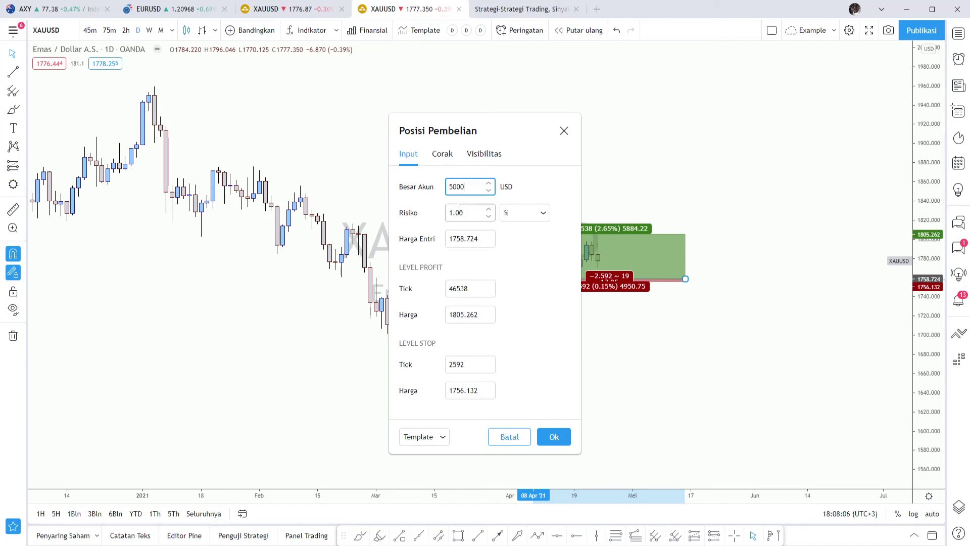
{"action": "left_click", "coordinate": [533, 214]}
{"action": "left_click", "coordinate": [520, 250]}
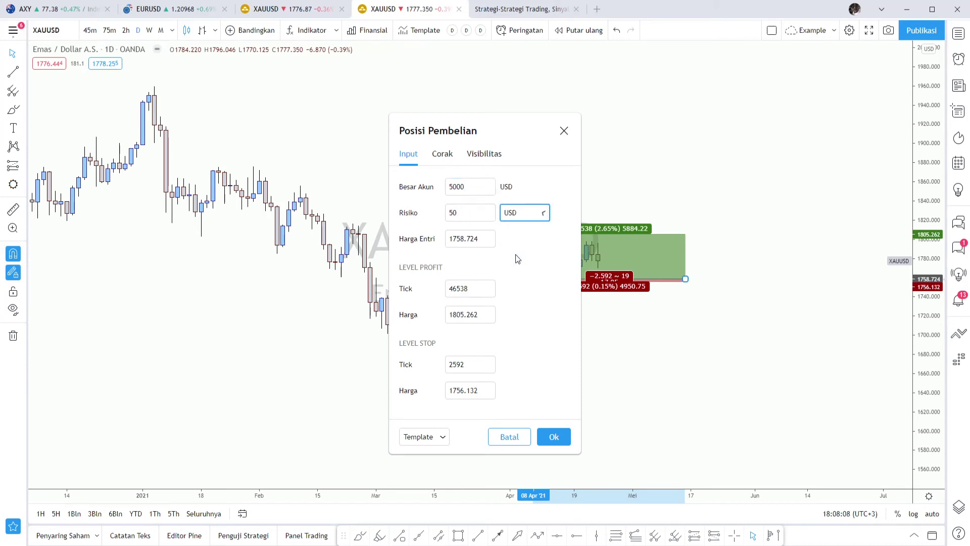
Step: Restore the long position's default settings from its template options and confirm them
{"action": "left_click", "coordinate": [431, 437]}
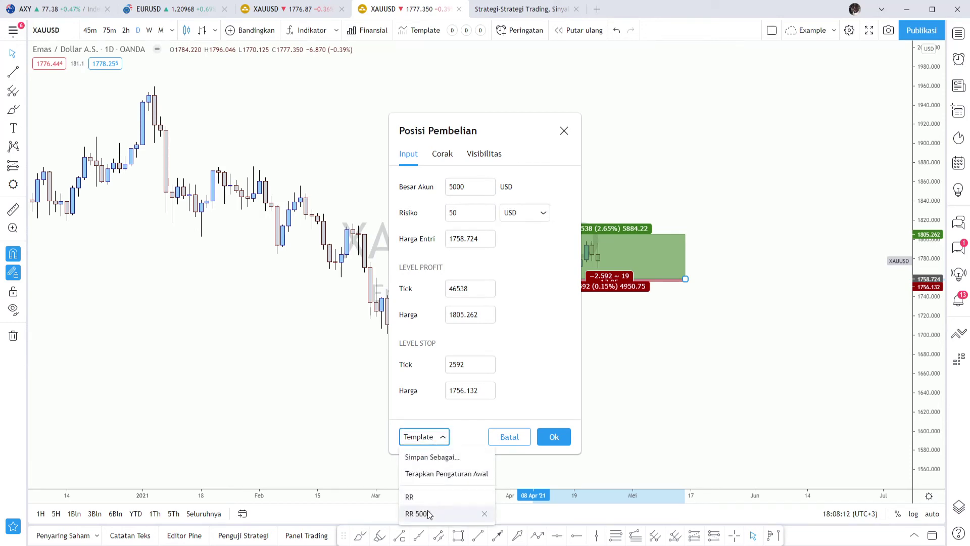
{"action": "left_click", "coordinate": [447, 474]}
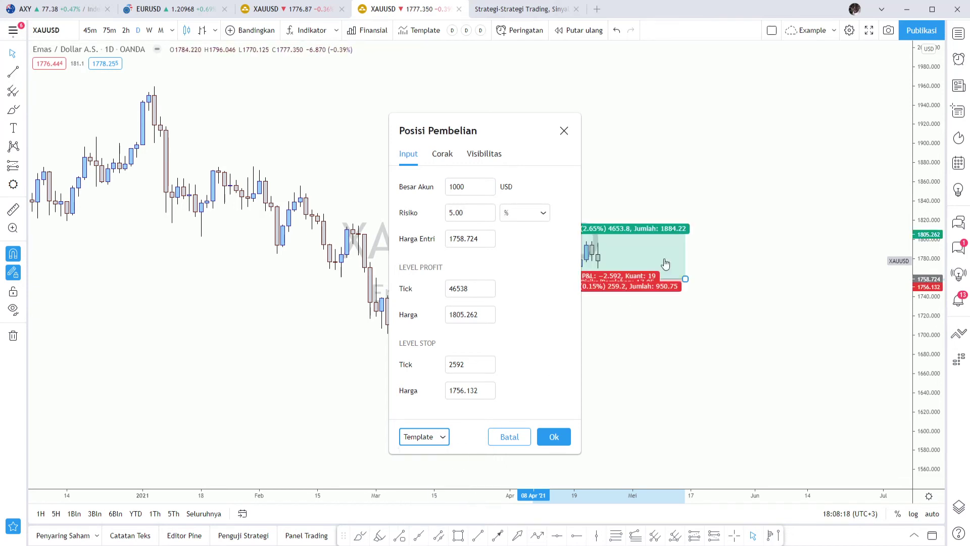
{"action": "left_click", "coordinate": [555, 441]}
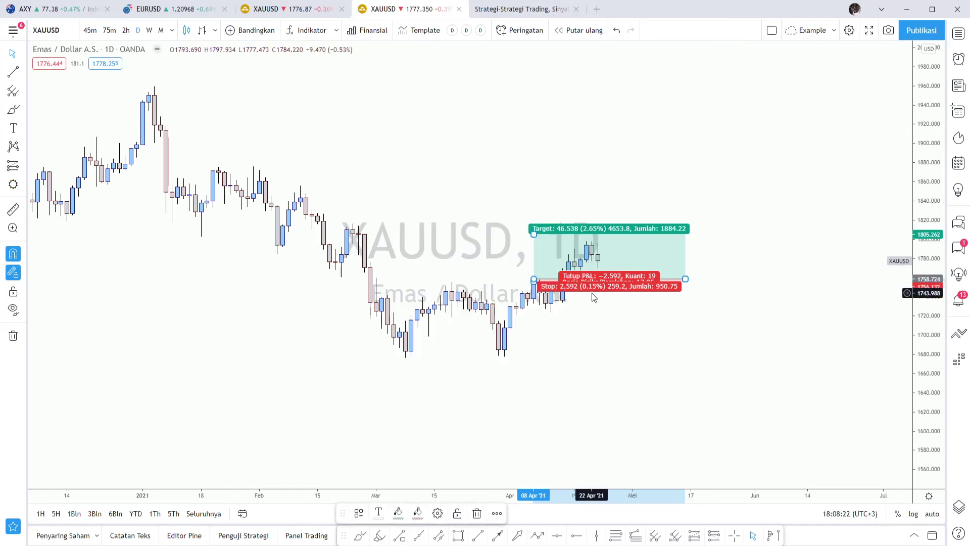
Step: Lower the position's stop level to 1721.214 and raise its target to the January 2021 high at 1959.406
{"action": "scroll", "coordinate": [413, 284], "scroll_direction": "up", "scroll_amount": 2}
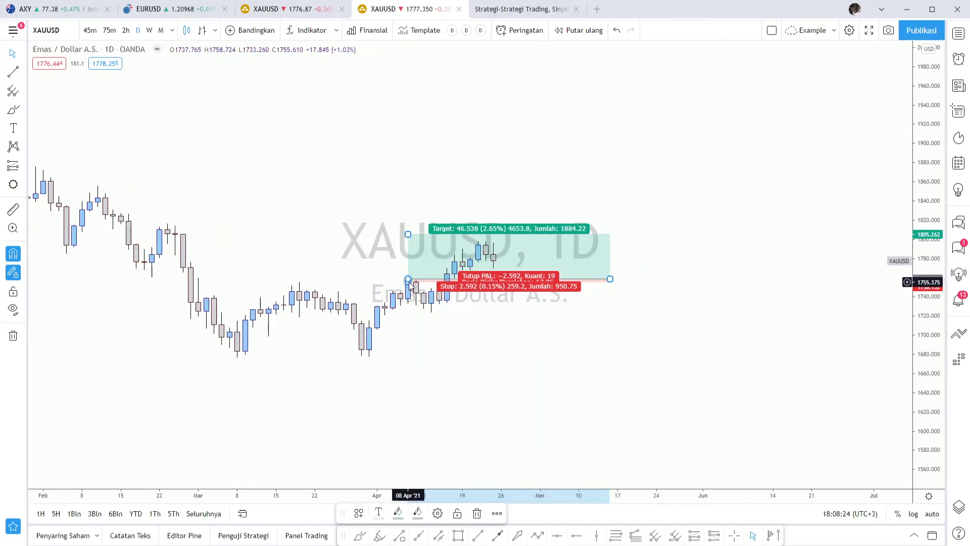
{"action": "left_click_drag", "start_coordinate": [410, 285], "coordinate": [554, 314]}
{"action": "scroll", "coordinate": [665, 398], "scroll_direction": "down", "scroll_amount": 4}
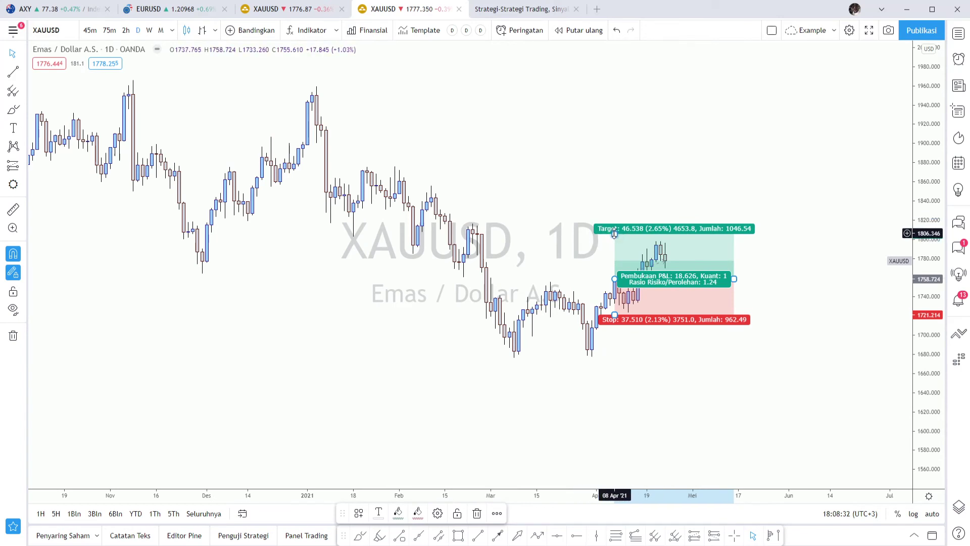
{"action": "left_click_drag", "start_coordinate": [615, 233], "coordinate": [316, 89]}
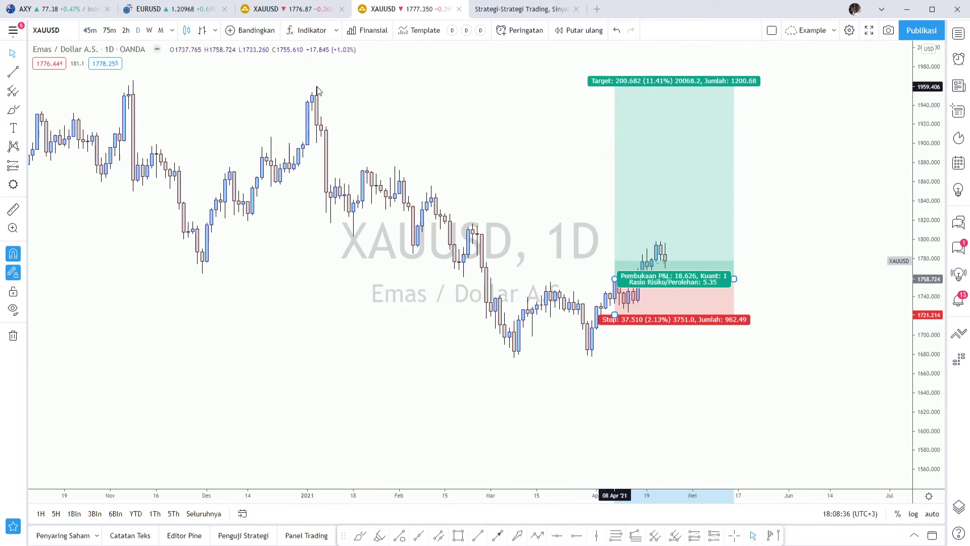
{"action": "left_click", "coordinate": [780, 291]}
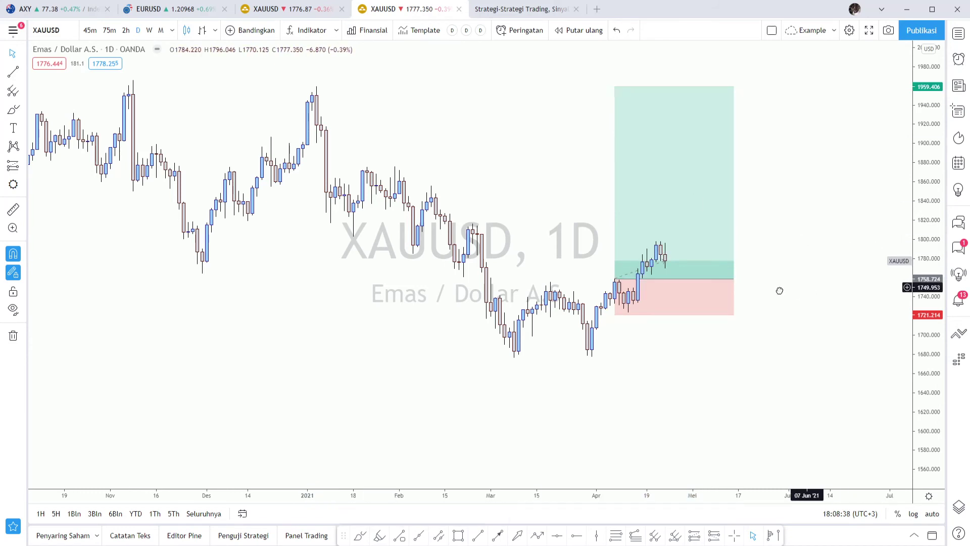
{"action": "left_click_drag", "start_coordinate": [780, 290], "coordinate": [563, 259]}
{"action": "left_click", "coordinate": [503, 257]}
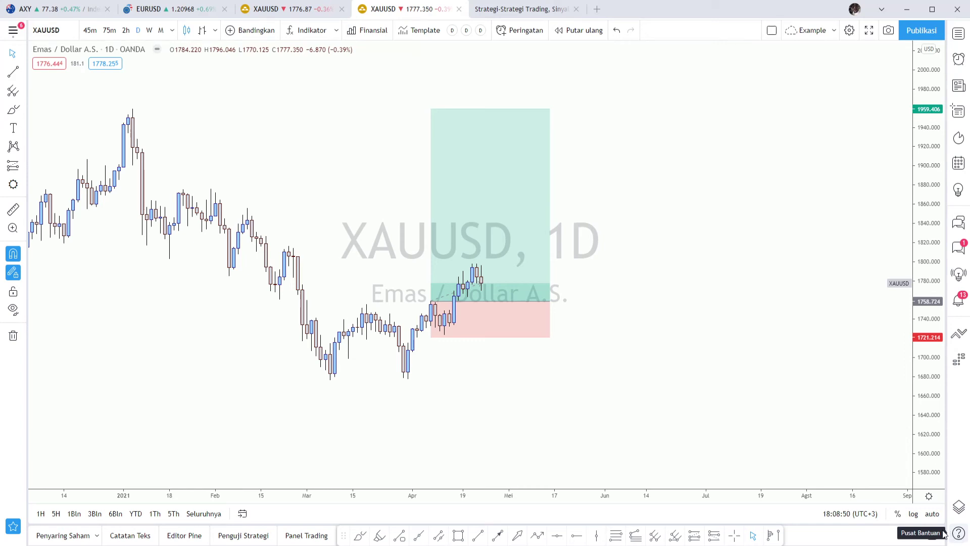
Step: Search the Help Center for "pembelian" and read the article on using the Pembelian and Penjualan position drawing tools
{"action": "left_click", "coordinate": [959, 535]}
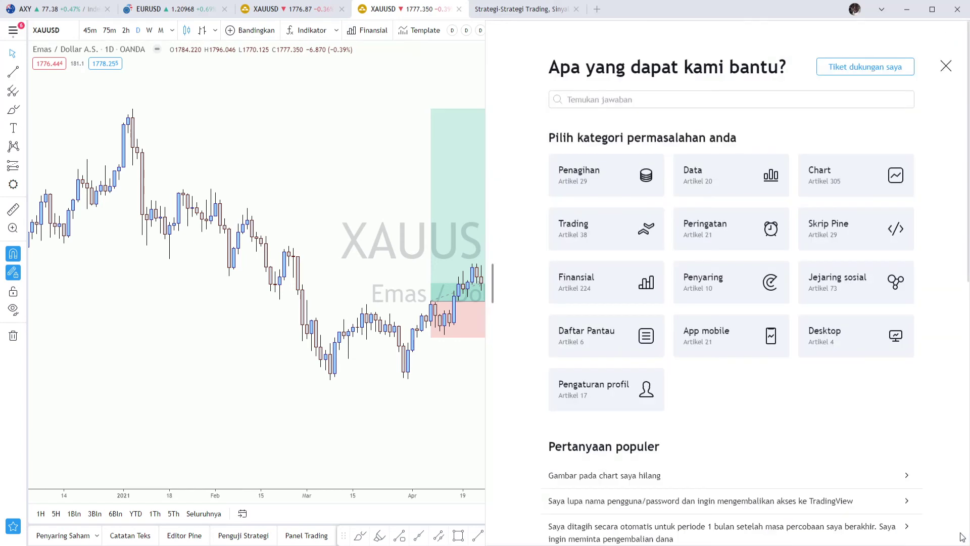
{"action": "left_click", "coordinate": [618, 100]}
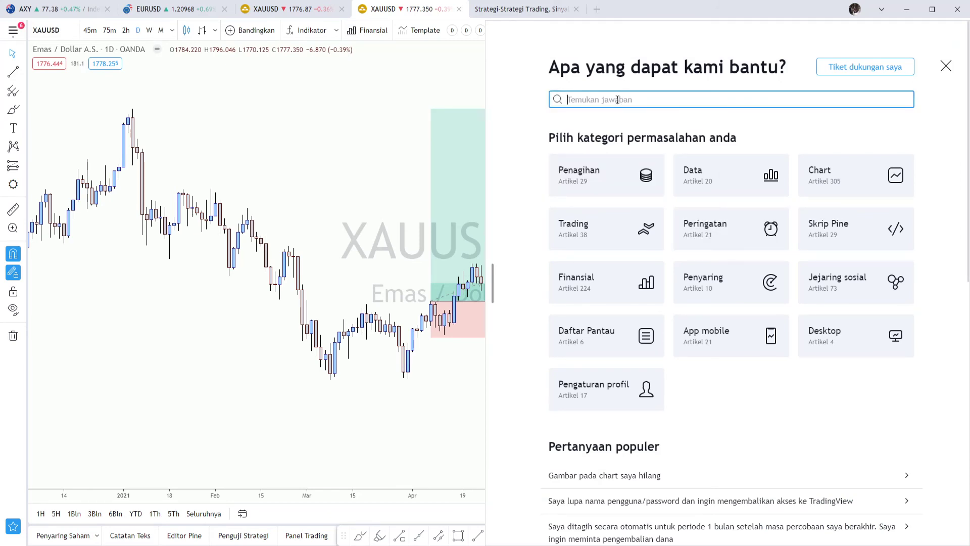
{"action": "type", "text": "pembelian"}
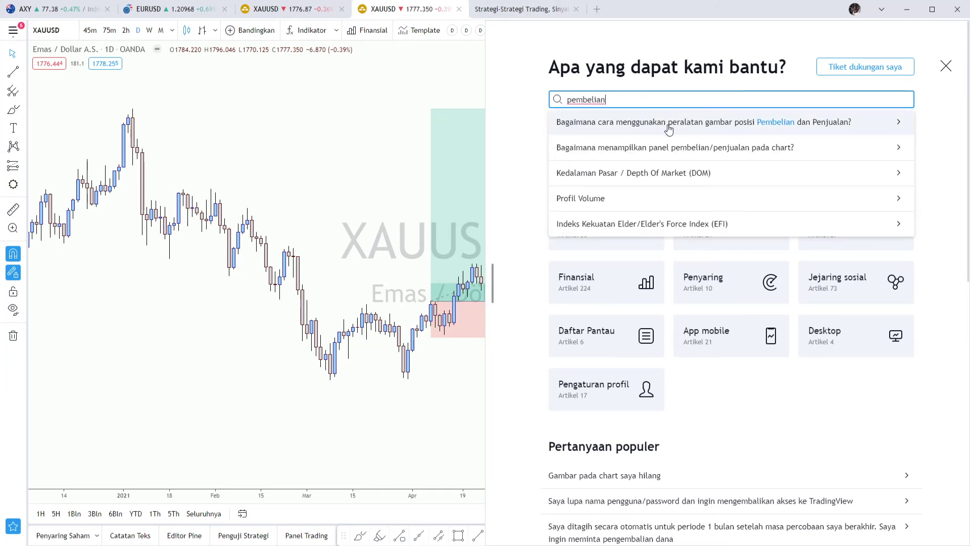
{"action": "left_click", "coordinate": [726, 129]}
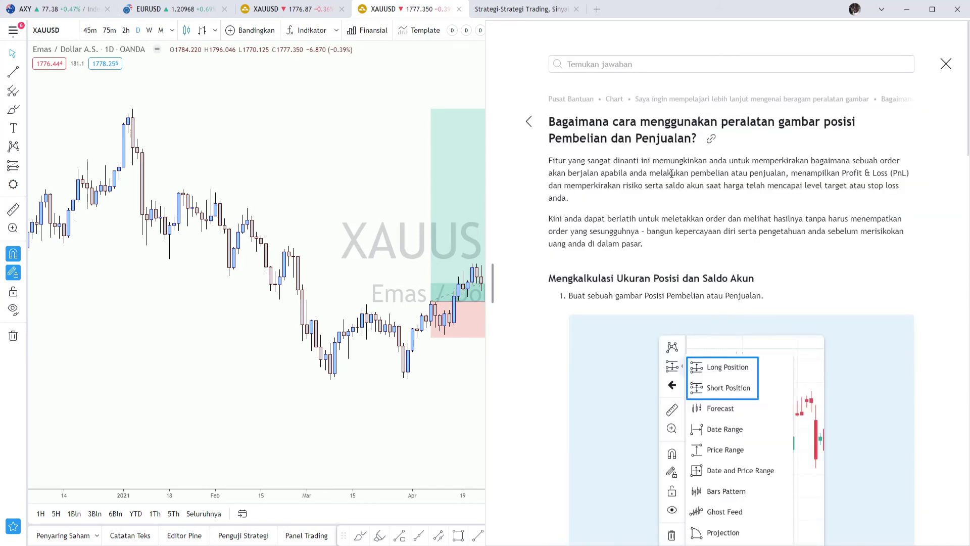
{"action": "scroll", "coordinate": [768, 246], "scroll_direction": "down", "scroll_amount": 3}
{"action": "scroll", "coordinate": [768, 246], "scroll_direction": "down", "scroll_amount": 3}
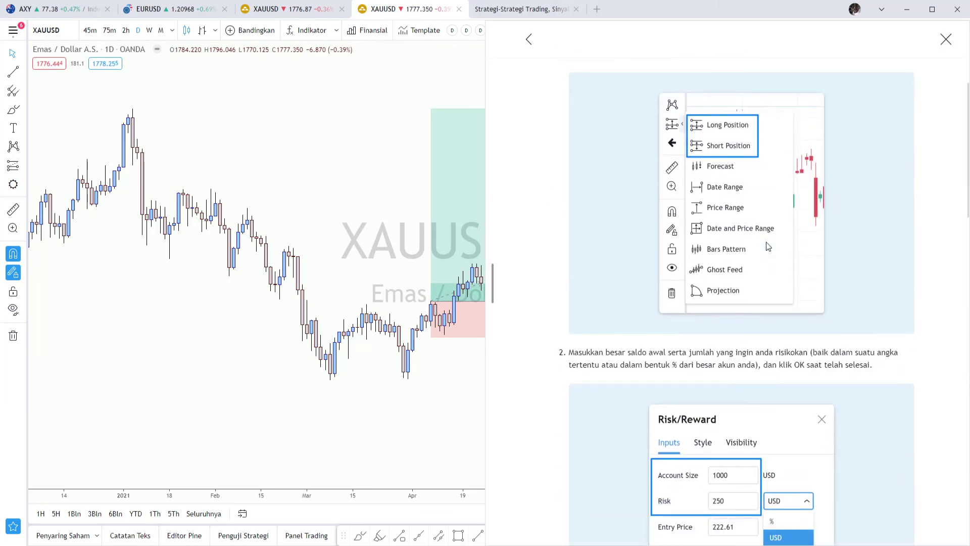
{"action": "scroll", "coordinate": [766, 241], "scroll_direction": "up", "scroll_amount": 6}
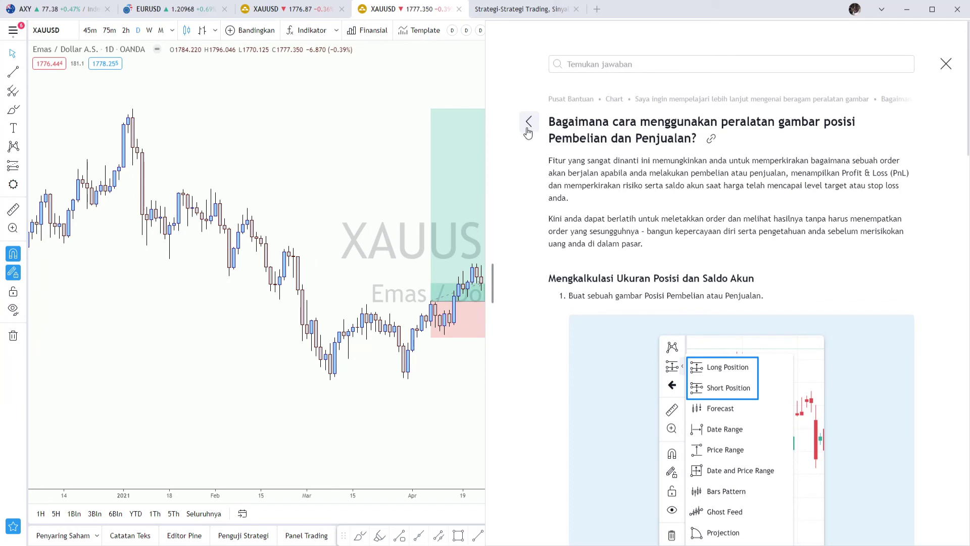
Step: Return to the Help Center's main page, look through the FAQ pengguna gratis article, and close the Help Center
{"action": "left_click", "coordinate": [566, 100]}
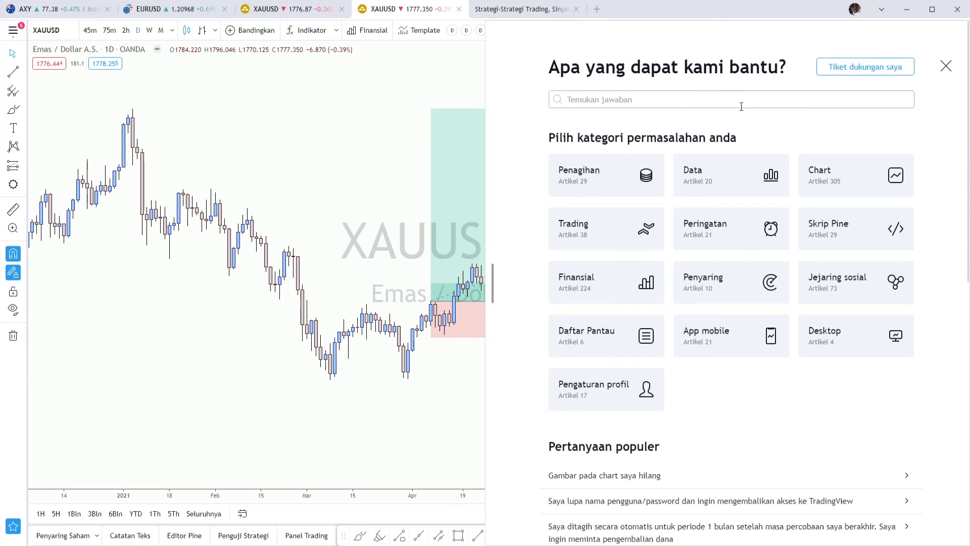
{"action": "left_click", "coordinate": [585, 96]}
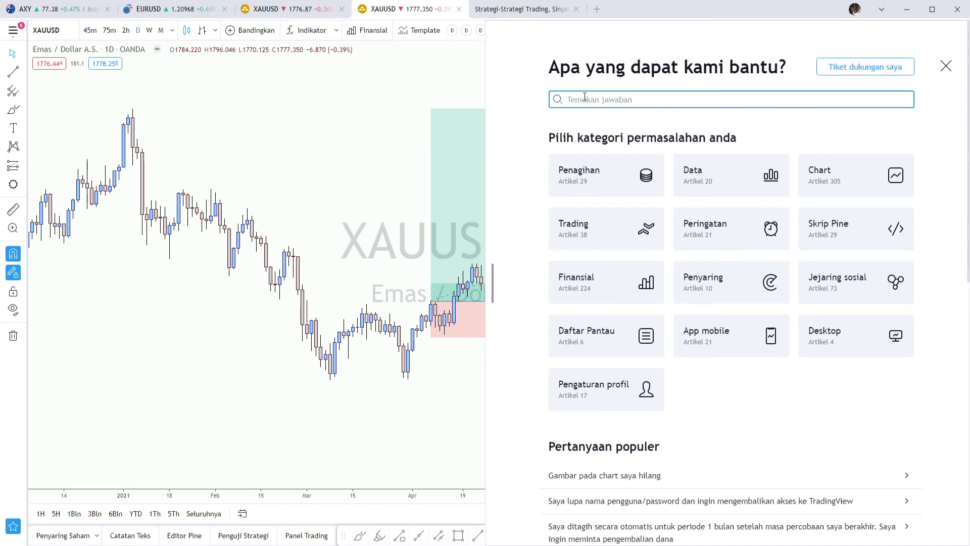
{"action": "scroll", "coordinate": [664, 143], "scroll_direction": "down", "scroll_amount": 6}
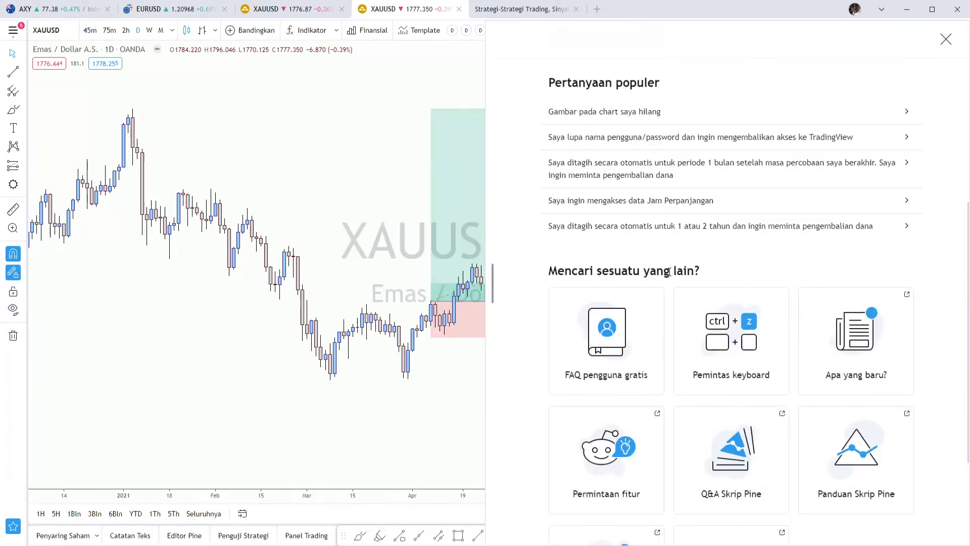
{"action": "left_click", "coordinate": [605, 349]}
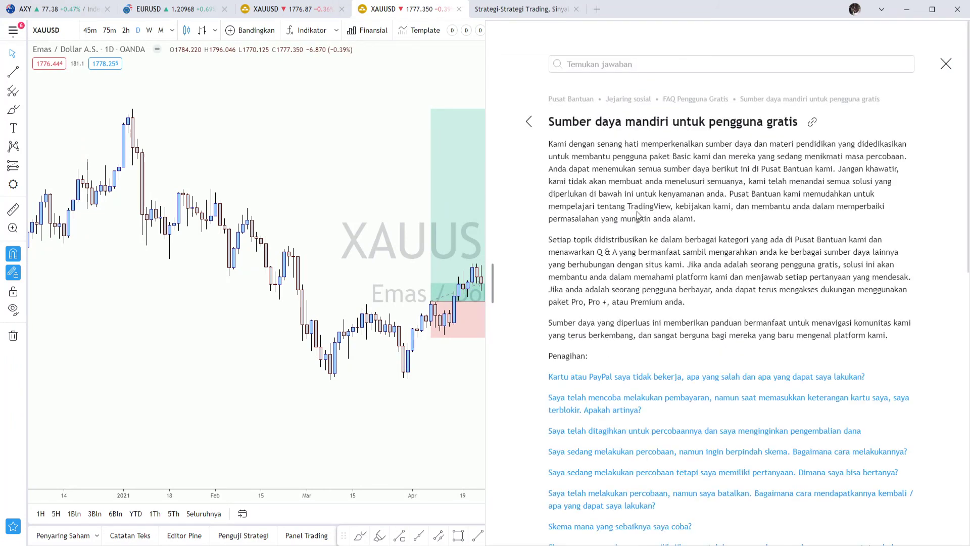
{"action": "scroll", "coordinate": [665, 376], "scroll_direction": "down", "scroll_amount": 2}
{"action": "scroll", "coordinate": [628, 368], "scroll_direction": "down", "scroll_amount": 3}
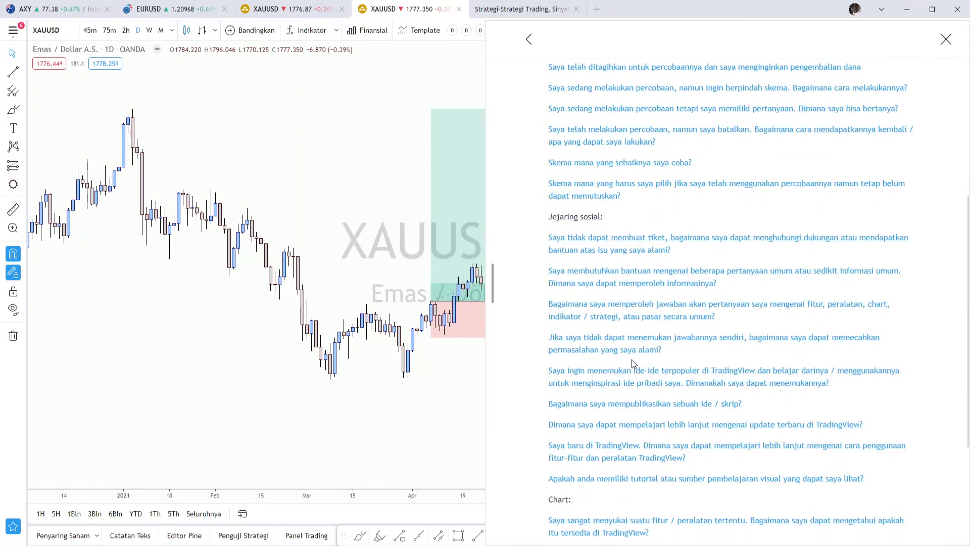
{"action": "scroll", "coordinate": [634, 360], "scroll_direction": "up", "scroll_amount": 5}
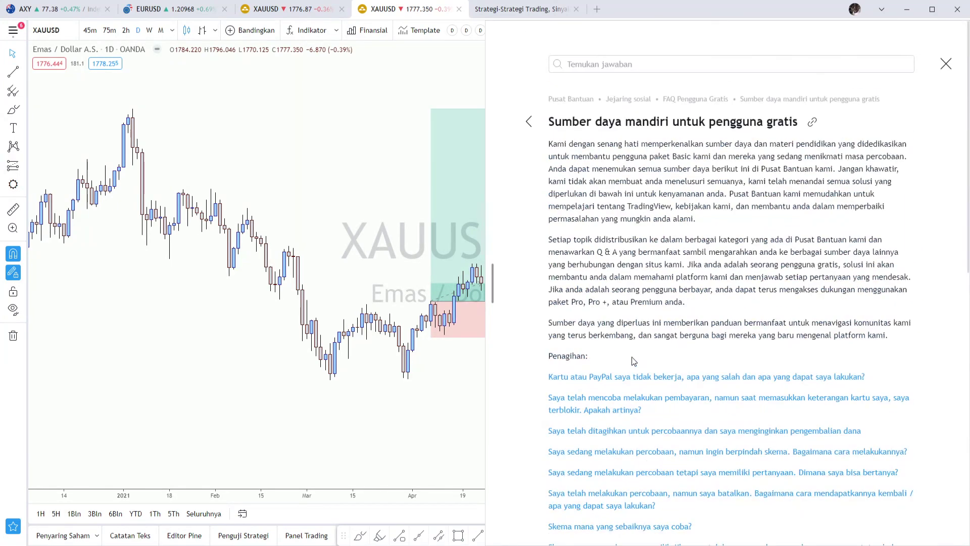
{"action": "left_click", "coordinate": [528, 124]}
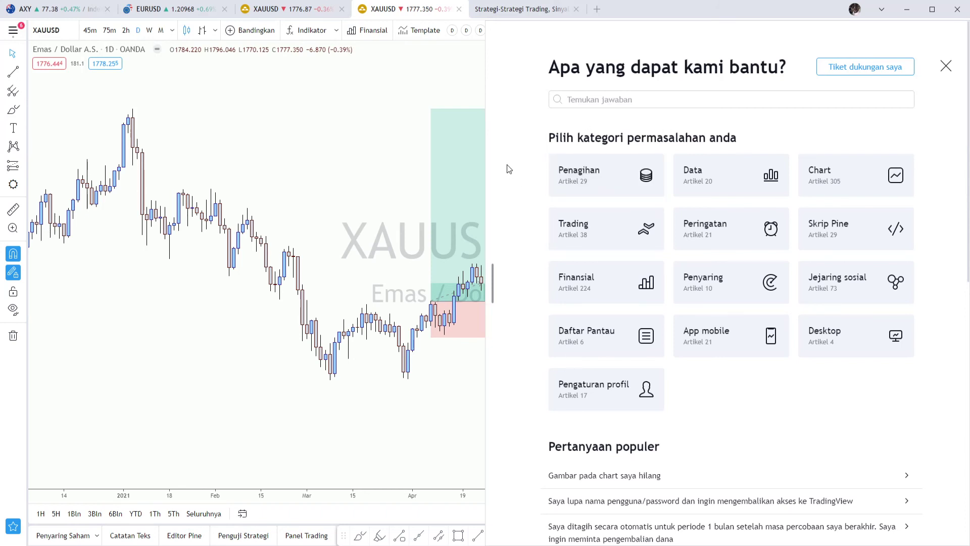
{"action": "left_click", "coordinate": [945, 66]}
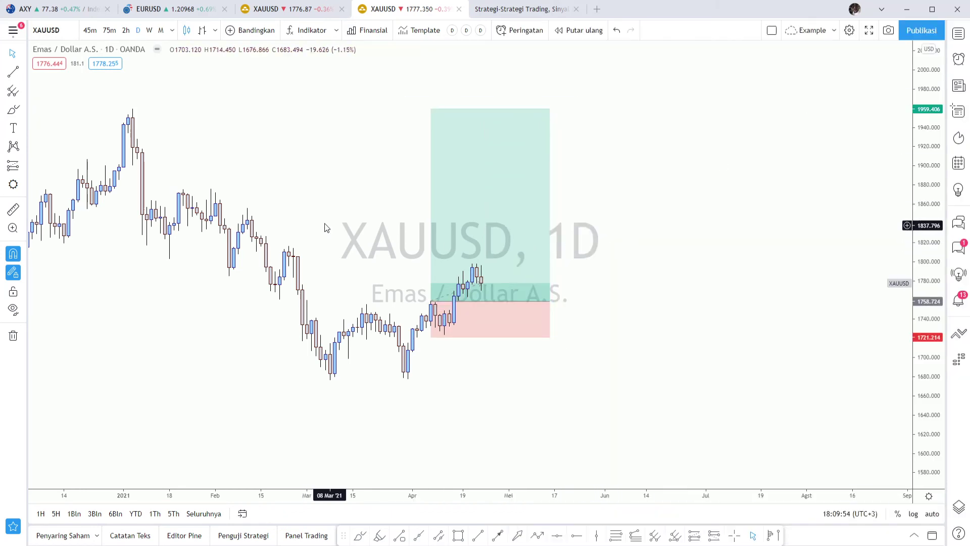
Step: Enable compact statistics mode and always-shown statistics in the long position's style settings
{"action": "left_click", "coordinate": [468, 261]}
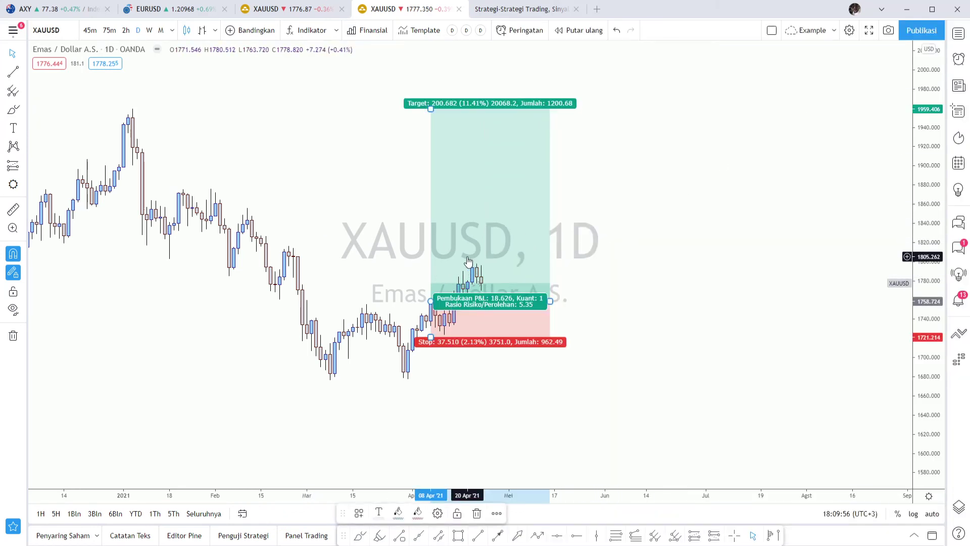
{"action": "double_click", "coordinate": [468, 260]}
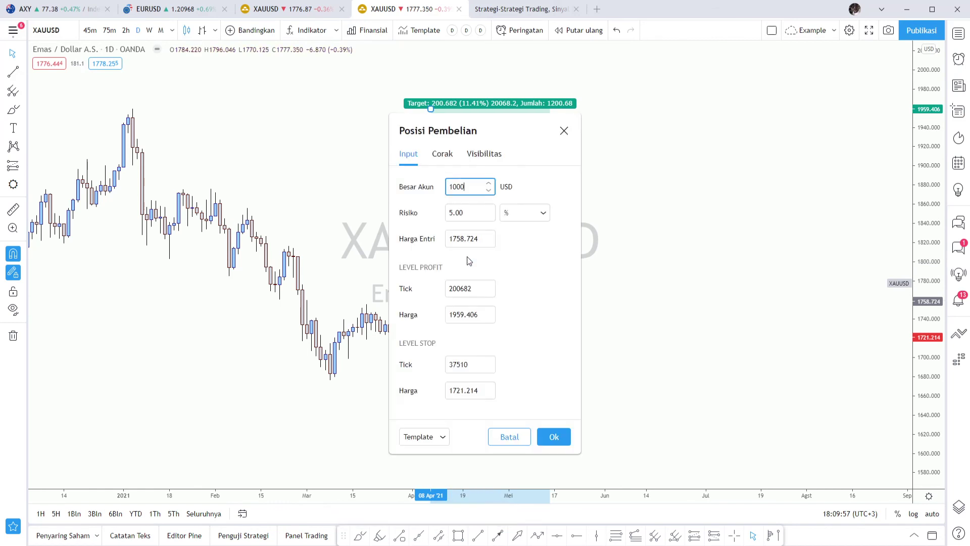
{"action": "left_click", "coordinate": [443, 154]}
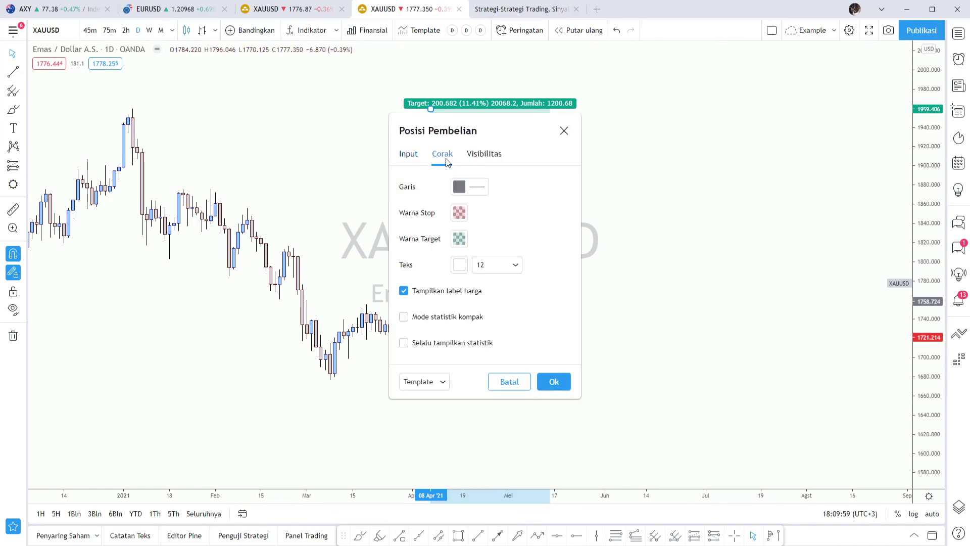
{"action": "left_click", "coordinate": [422, 318]}
{"action": "left_click", "coordinate": [423, 344]}
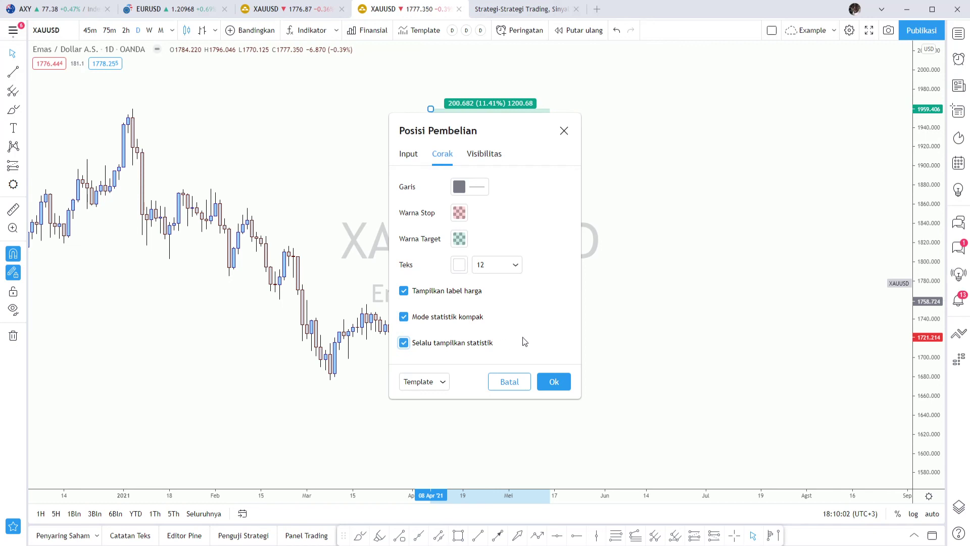
{"action": "left_click", "coordinate": [562, 382]}
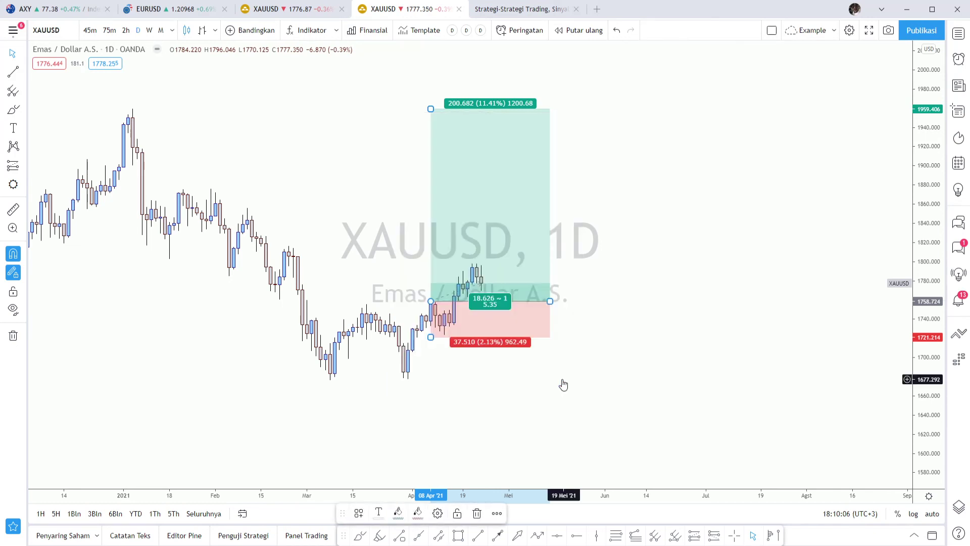